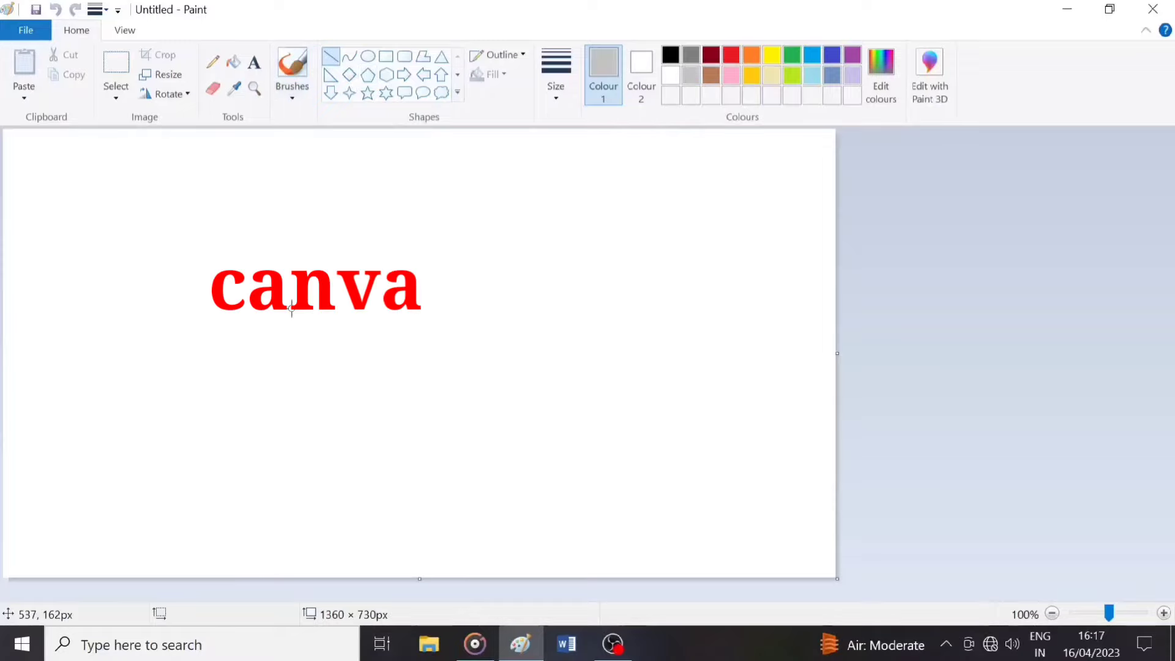
# Step: Divide the canvas with a light grey diagonal line from lower left to upper right, filling below it light grey and above it black
pyautogui.moveTo(39, 574); pyautogui.dragTo(919, 114)
pyautogui.moveTo(690, 232); pyautogui.dragTo(664, 245)
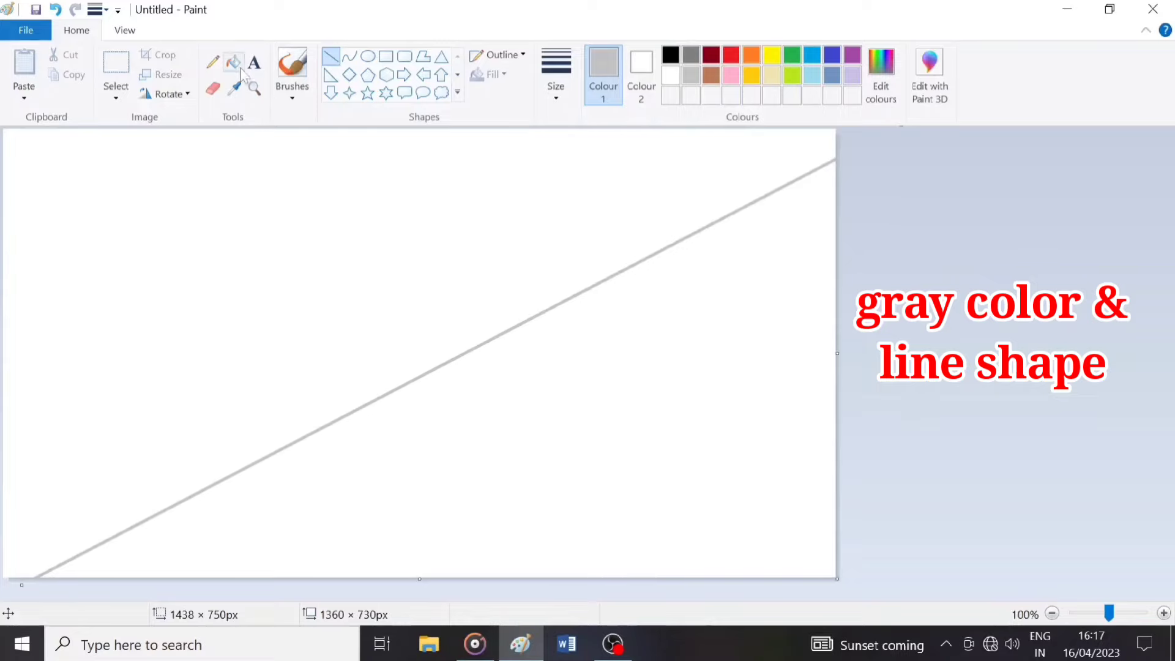
pyautogui.click(239, 66)
pyautogui.click(697, 365)
pyautogui.click(673, 58)
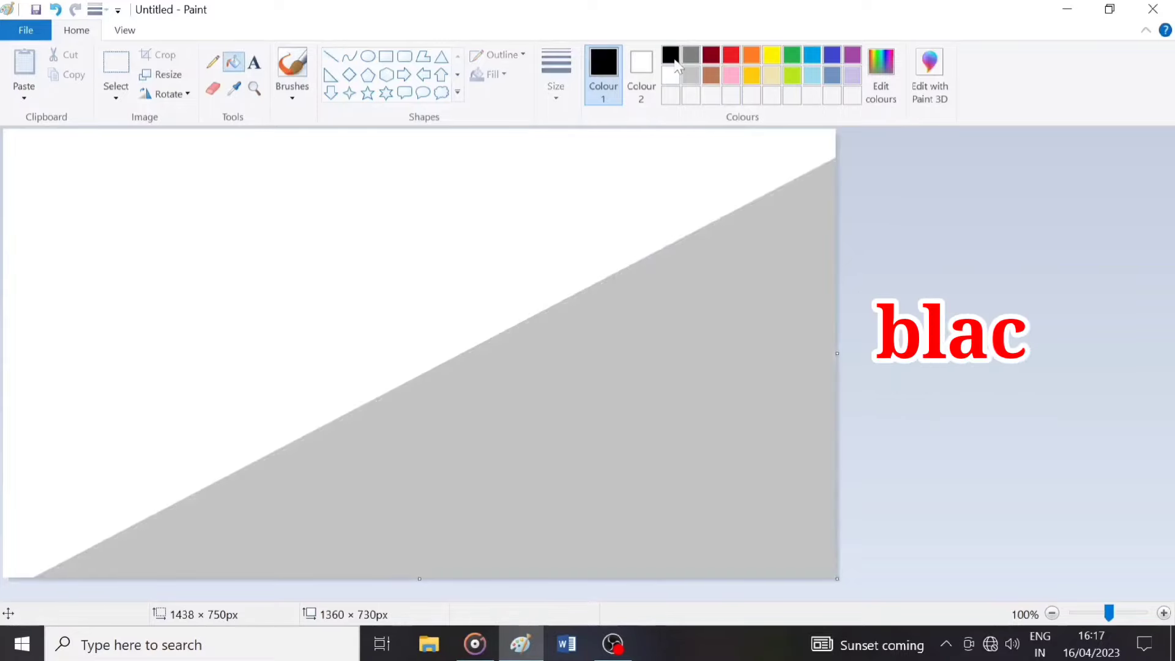
pyautogui.click(576, 217)
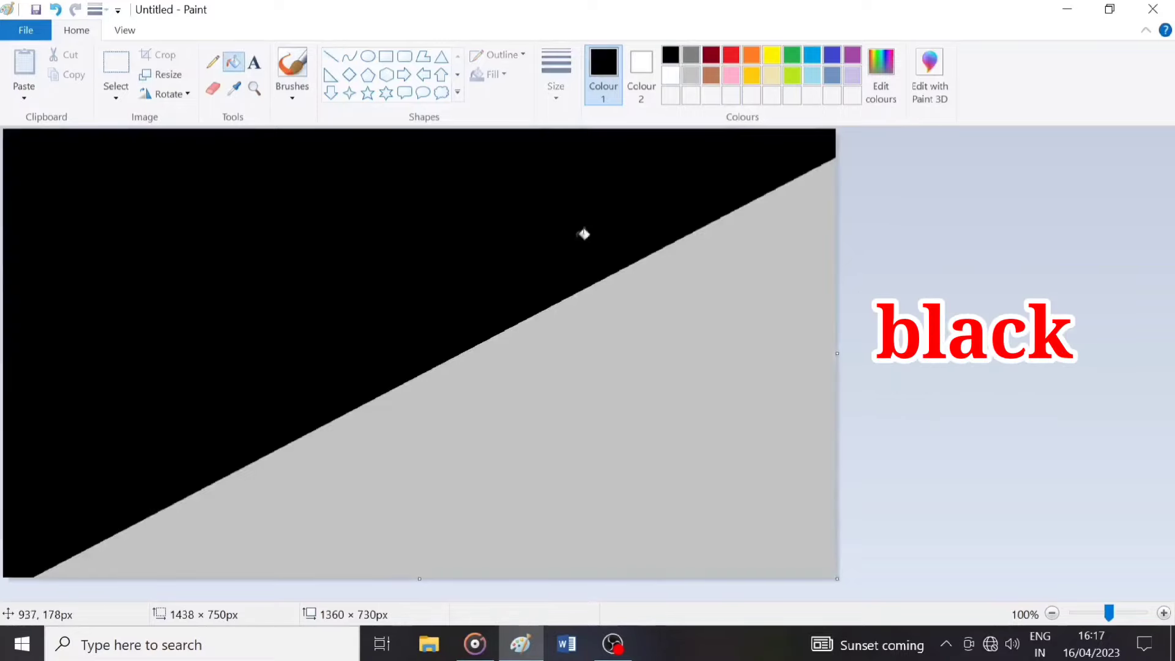
# Step: Resize the image to 1 pixel wide without maintaining the aspect ratio
pyautogui.click(162, 74)
pyautogui.click(192, 157)
pyautogui.click(114, 272)
pyautogui.click(220, 190)
pyautogui.write('1')
pyautogui.click(135, 463)
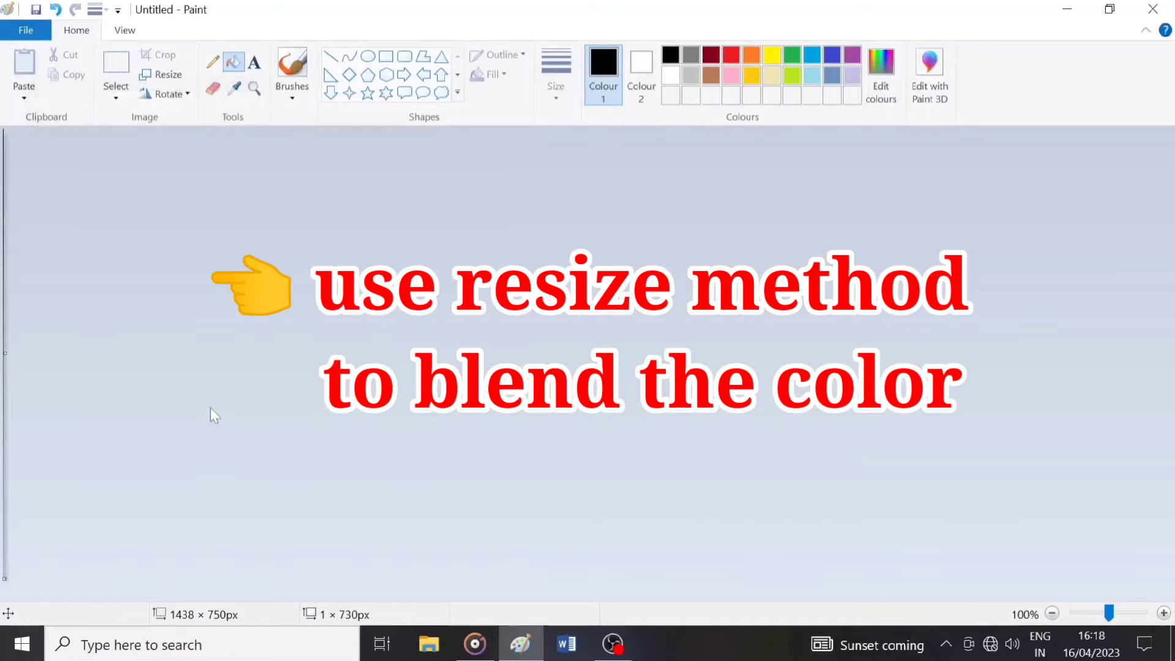
# Step: Resize the image to 1360 pixels wide without maintaining the aspect ratio, blending black and grey into a vertical gradient
pyautogui.click(168, 74)
pyautogui.click(192, 156)
pyautogui.click(98, 272)
pyautogui.click(217, 189)
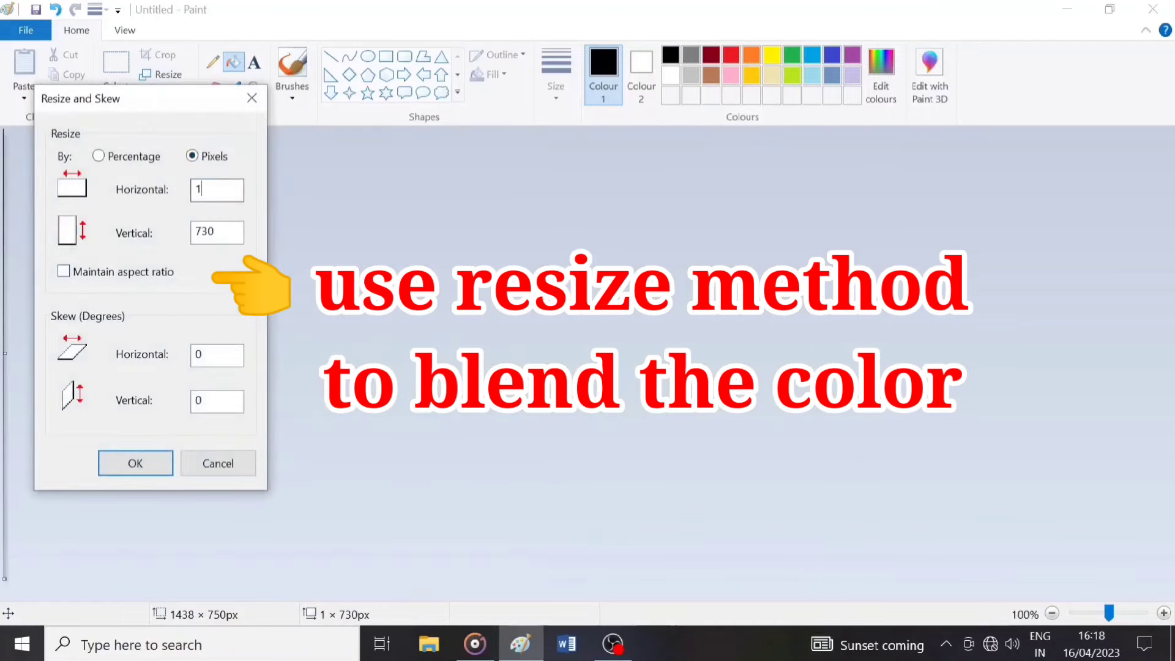
pyautogui.write('360')
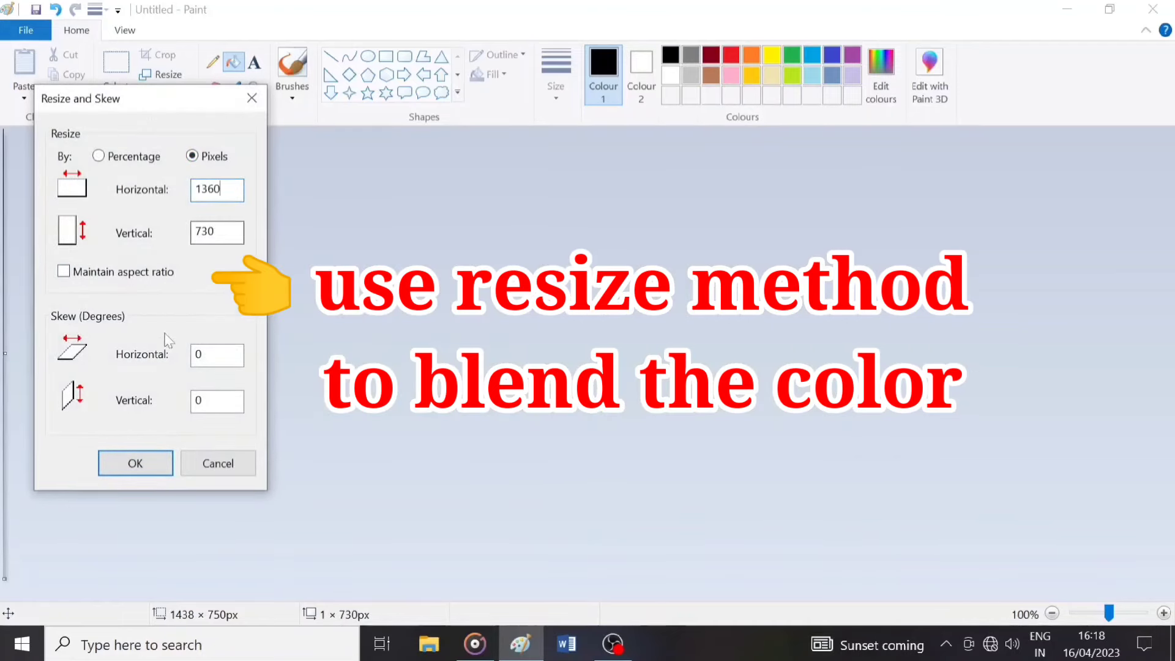
pyautogui.click(135, 463)
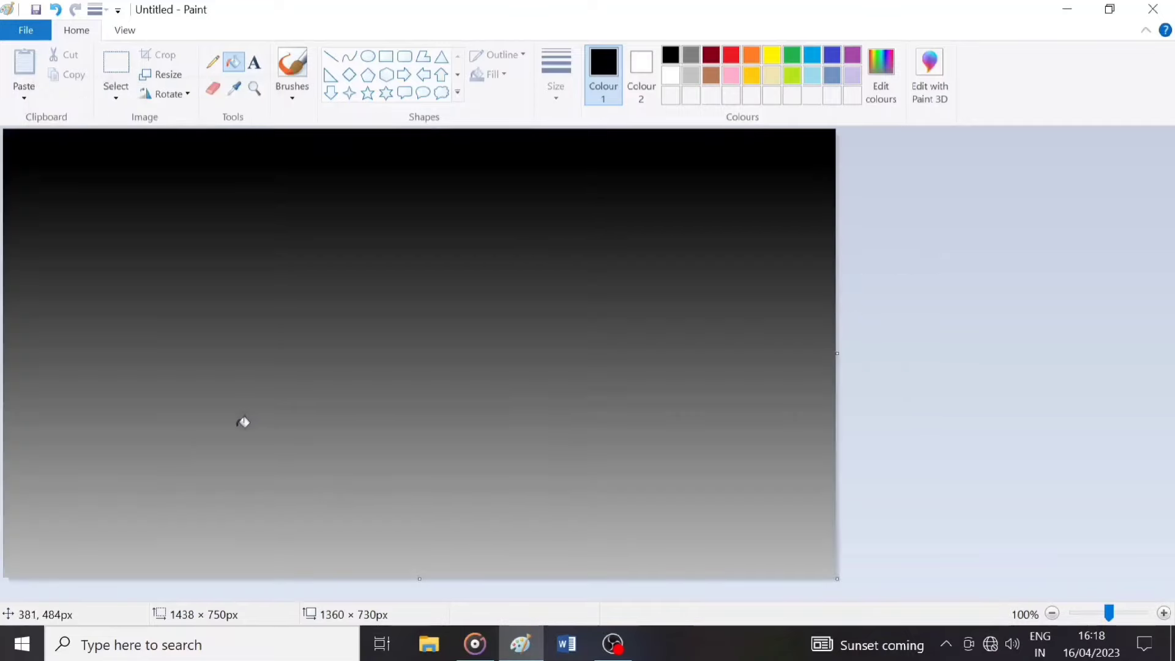
# Step: Select the whole gradient and compress it upward to a height of about 393 px
pyautogui.click(117, 97)
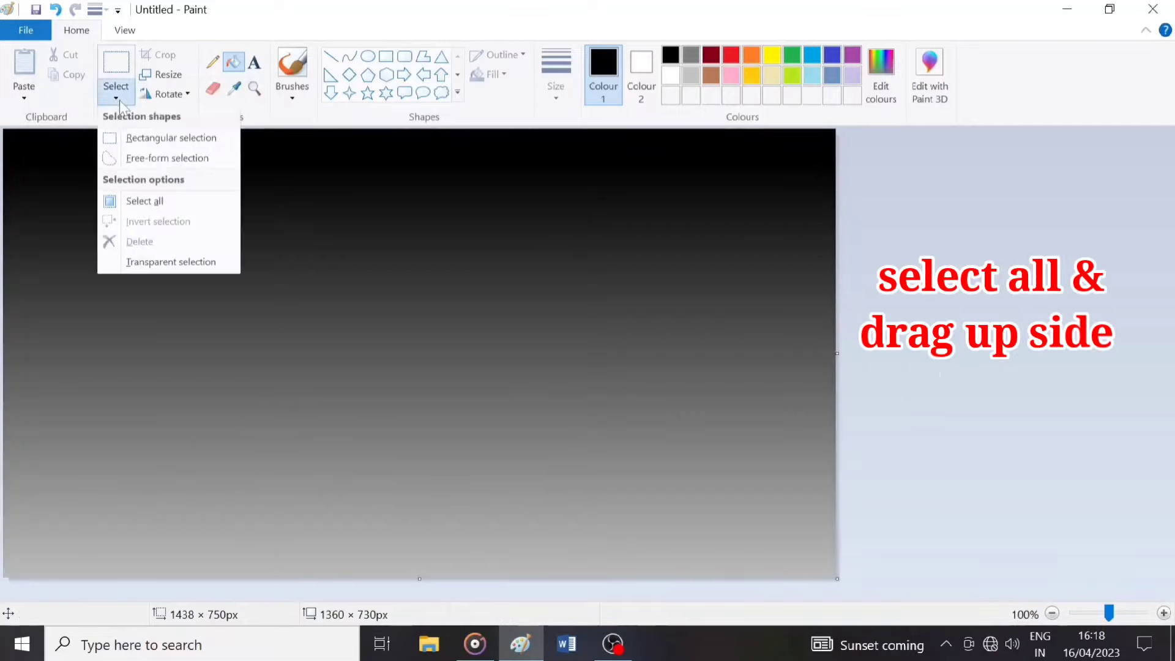
pyautogui.click(150, 200)
pyautogui.moveTo(420, 577); pyautogui.dragTo(453, 370)
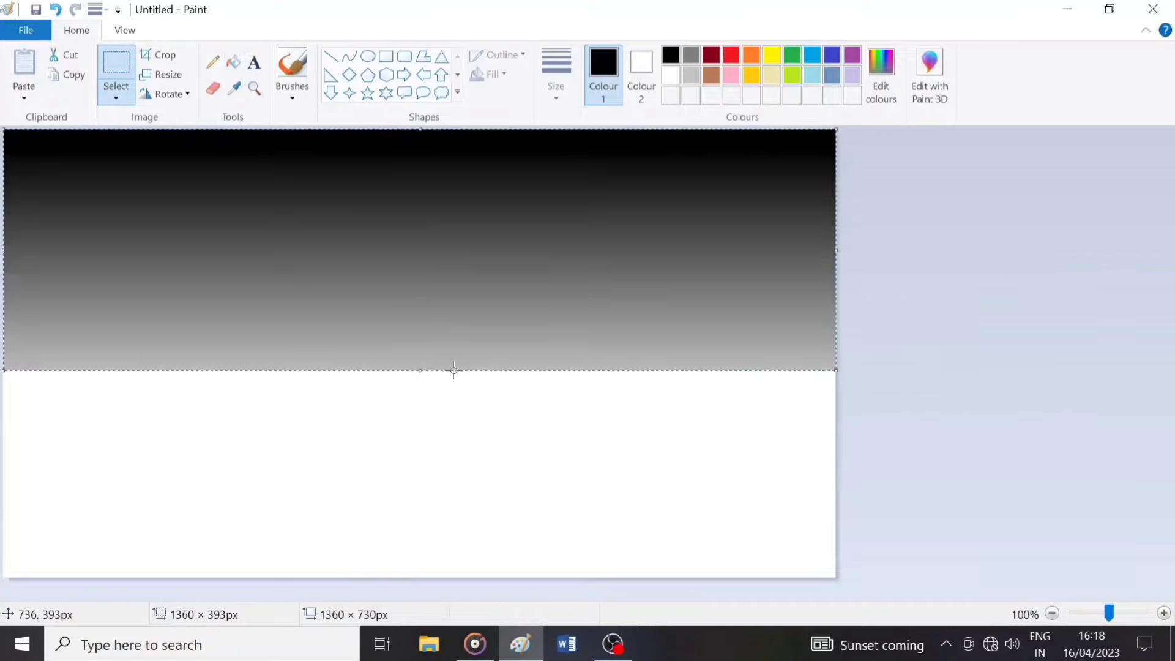
# Step: Copy the compressed gradient, paste a duplicate and flip the duplicate vertically
pyautogui.rightClick(392, 248)
pyautogui.click(442, 279)
pyautogui.rightClick(400, 249)
pyautogui.click(456, 306)
pyautogui.rightClick(392, 249)
pyautogui.moveTo(442, 409)
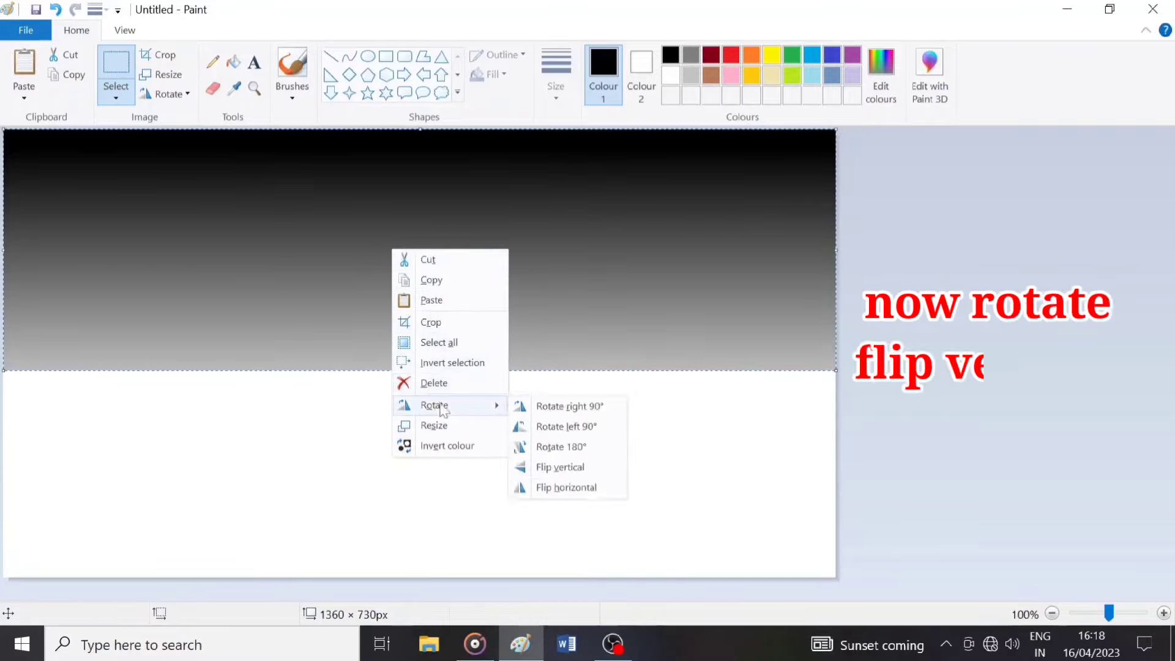
pyautogui.click(561, 468)
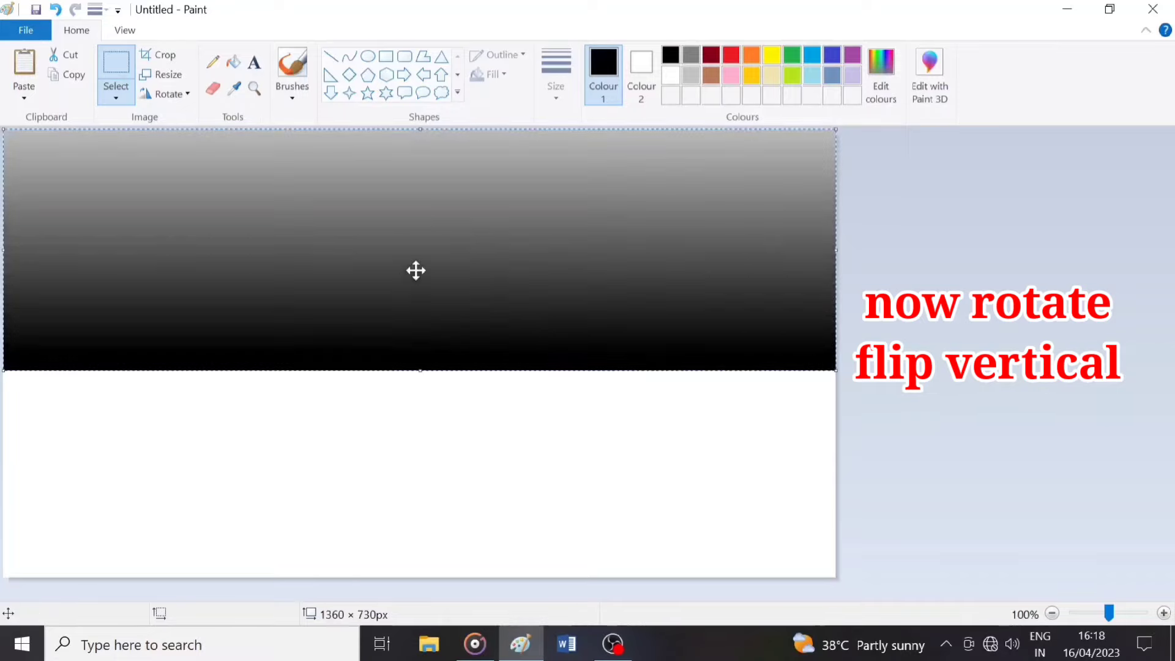
# Step: Cover the white lower half with the flipped gradient, widened to about 1496 px, and save the image as red tree 02
pyautogui.moveTo(415, 270); pyautogui.dragTo(404, 504)
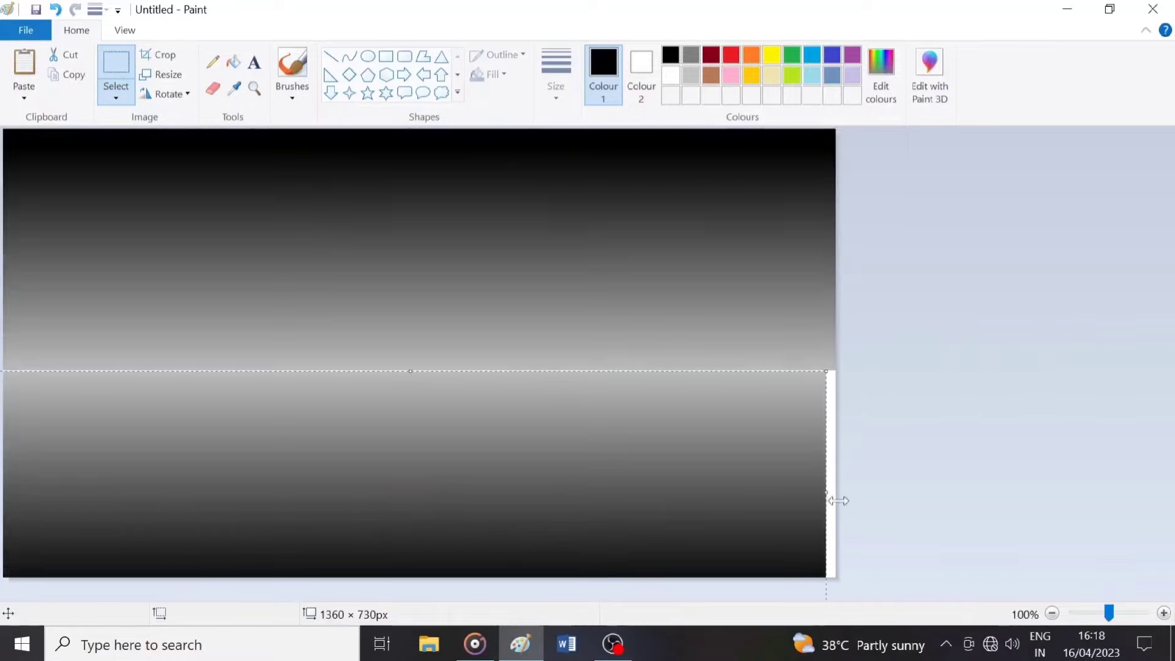
pyautogui.moveTo(832, 497); pyautogui.dragTo(919, 497)
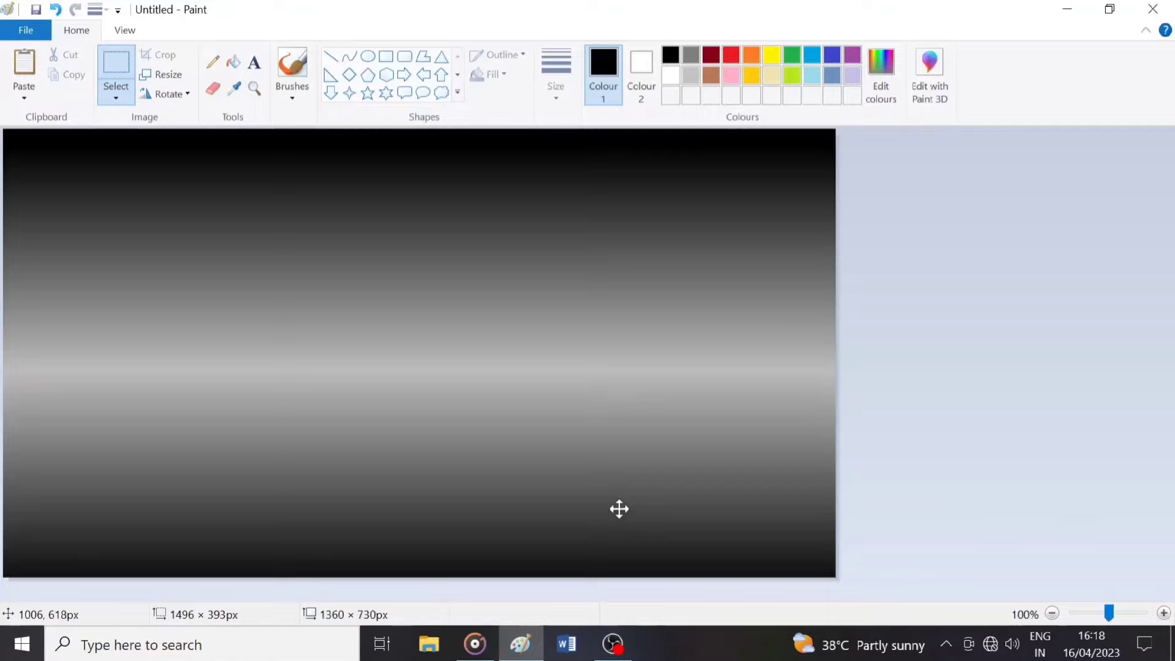
pyautogui.moveTo(619, 509); pyautogui.dragTo(620, 507)
pyautogui.click(534, 301)
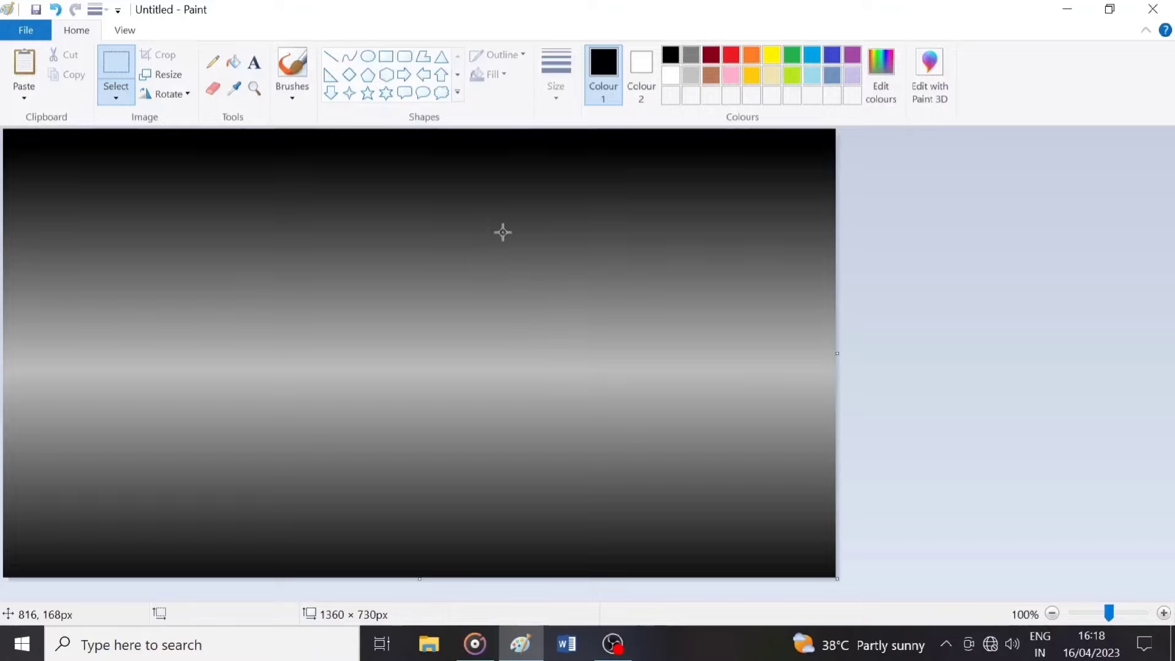
pyautogui.hotkey('ctrl', 's')
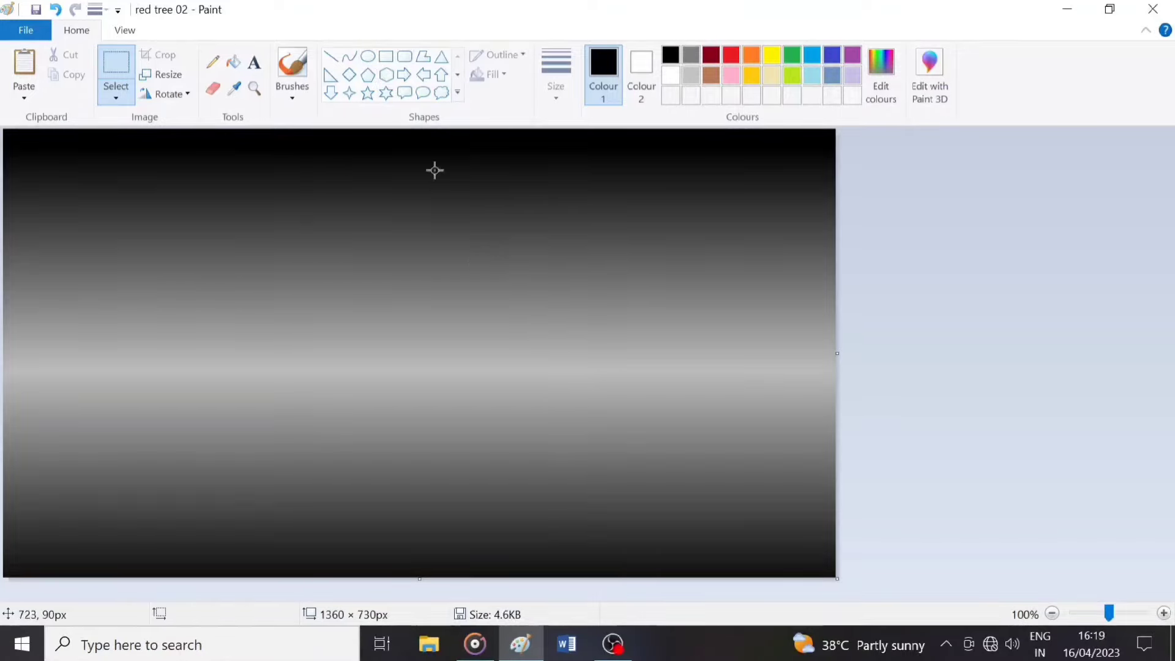
# Step: Draw a white moon in the sky right of centre as a solid-filled circle with no outline
pyautogui.click(369, 58)
pyautogui.click(489, 74)
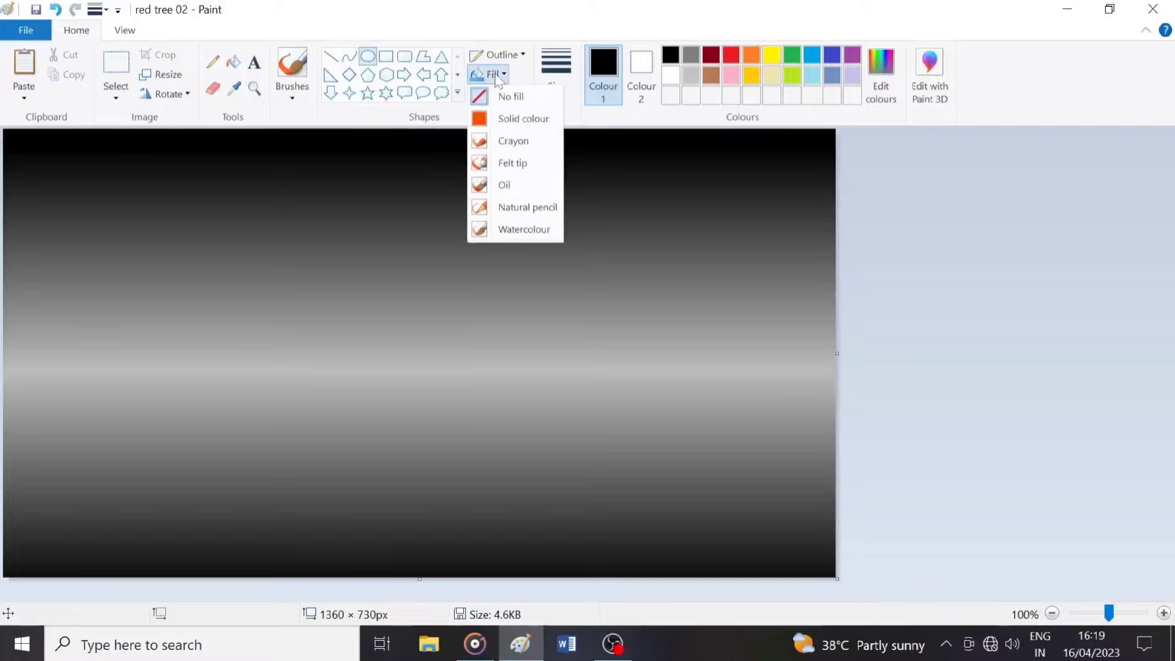
pyautogui.click(508, 118)
pyautogui.click(501, 60)
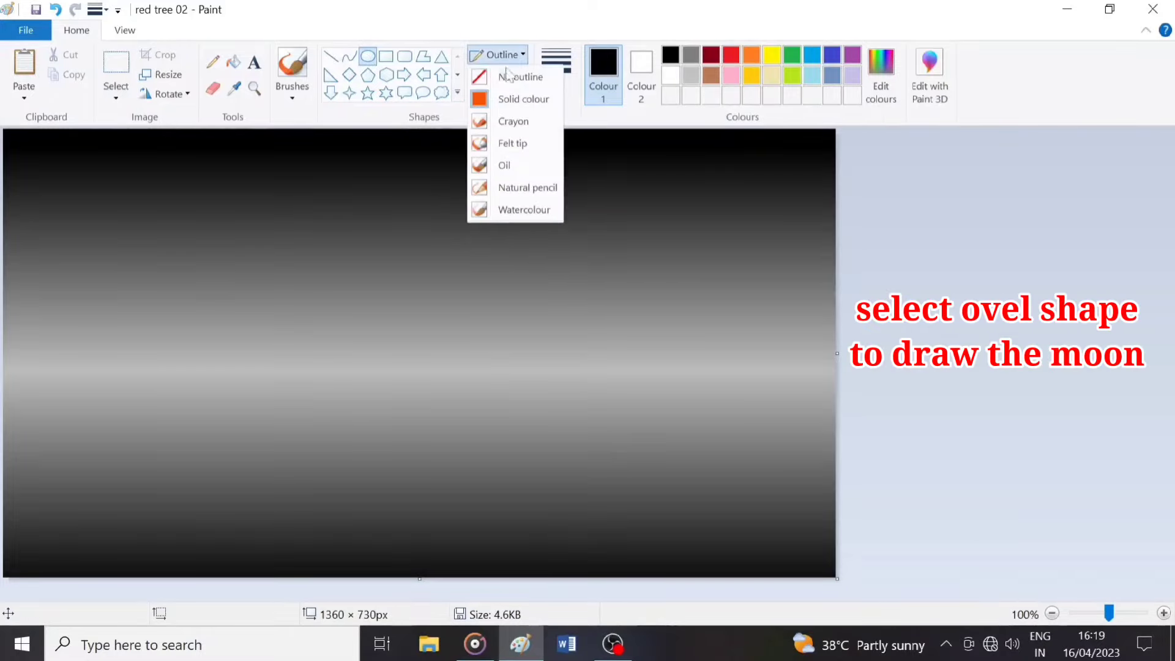
pyautogui.click(510, 78)
pyautogui.moveTo(522, 187); pyautogui.dragTo(593, 256)
# Step: Brush a black mountain ridge outline from the left edge and a bumpy black treeline up to the right edge
pyautogui.click(292, 67)
pyautogui.moveTo(4, 340)
pyautogui.mouseDown()
pyautogui.moveTo(200, 299)
pyautogui.moveTo(45, 331)
pyautogui.moveTo(205, 305)
pyautogui.moveTo(441, 356)
pyautogui.moveTo(506, 346)
pyautogui.mouseUp()
pyautogui.moveTo(387, 353)
pyautogui.mouseDown()
pyautogui.moveTo(582, 367)
pyautogui.moveTo(650, 336)
pyautogui.moveTo(787, 332)
pyautogui.moveTo(836, 313)
pyautogui.mouseUp()
pyautogui.moveTo(606, 364); pyautogui.dragTo(836, 357)
pyautogui.moveTo(682, 338)
pyautogui.mouseDown()
pyautogui.moveTo(626, 359)
pyautogui.moveTo(665, 344)
pyautogui.moveTo(580, 363)
pyautogui.moveTo(708, 359)
pyautogui.moveTo(626, 360)
pyautogui.moveTo(754, 323)
pyautogui.moveTo(776, 345)
pyautogui.moveTo(733, 339)
pyautogui.moveTo(730, 350)
pyautogui.moveTo(834, 317)
pyautogui.moveTo(817, 338)
pyautogui.moveTo(738, 330)
pyautogui.moveTo(765, 310)
pyautogui.mouseUp()
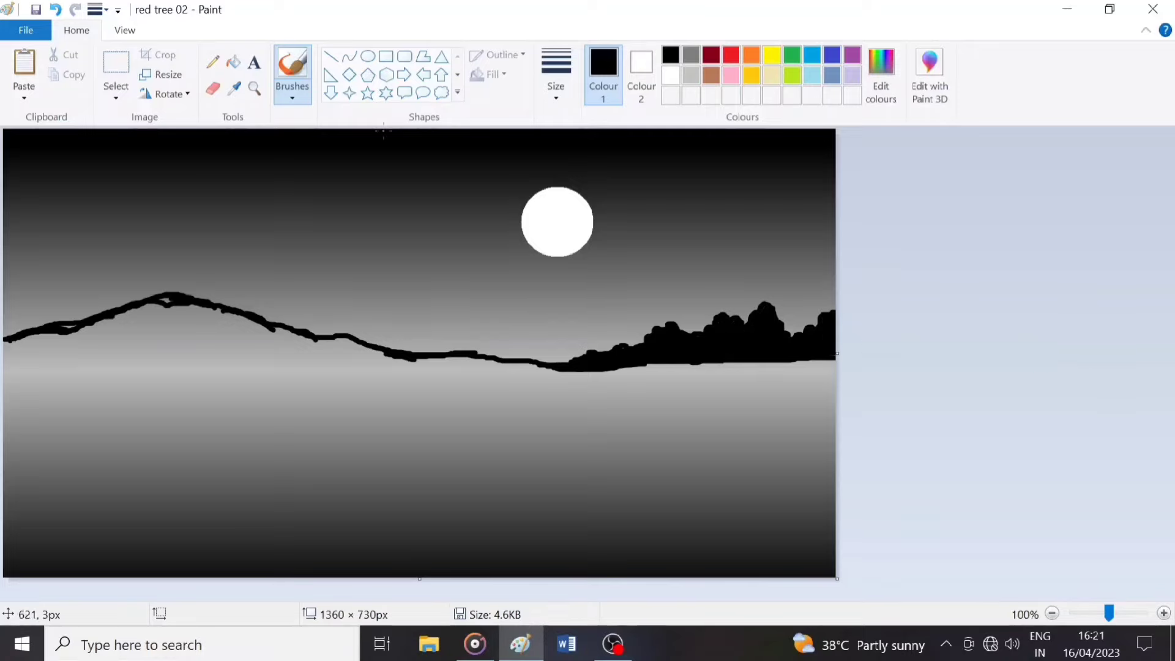
# Step: Draw a straight black shoreline across the full canvas width and fill the land above it solid black
pyautogui.click(331, 57)
pyautogui.moveTo(3, 370)
pyautogui.mouseDown()
pyautogui.moveTo(355, 409)
pyautogui.moveTo(835, 370)
pyautogui.mouseUp()
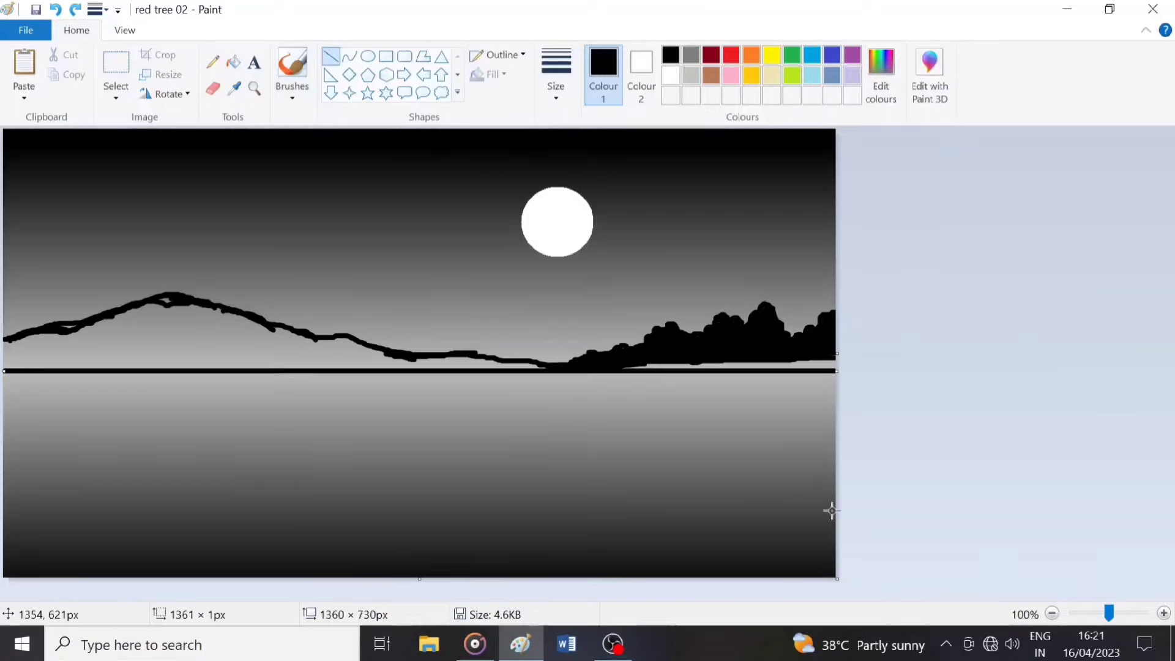
pyautogui.click(292, 74)
pyautogui.moveTo(12, 348)
pyautogui.mouseDown()
pyautogui.moveTo(197, 327)
pyautogui.moveTo(19, 356)
pyautogui.moveTo(392, 359)
pyautogui.mouseUp()
pyautogui.moveTo(497, 370); pyautogui.dragTo(780, 357)
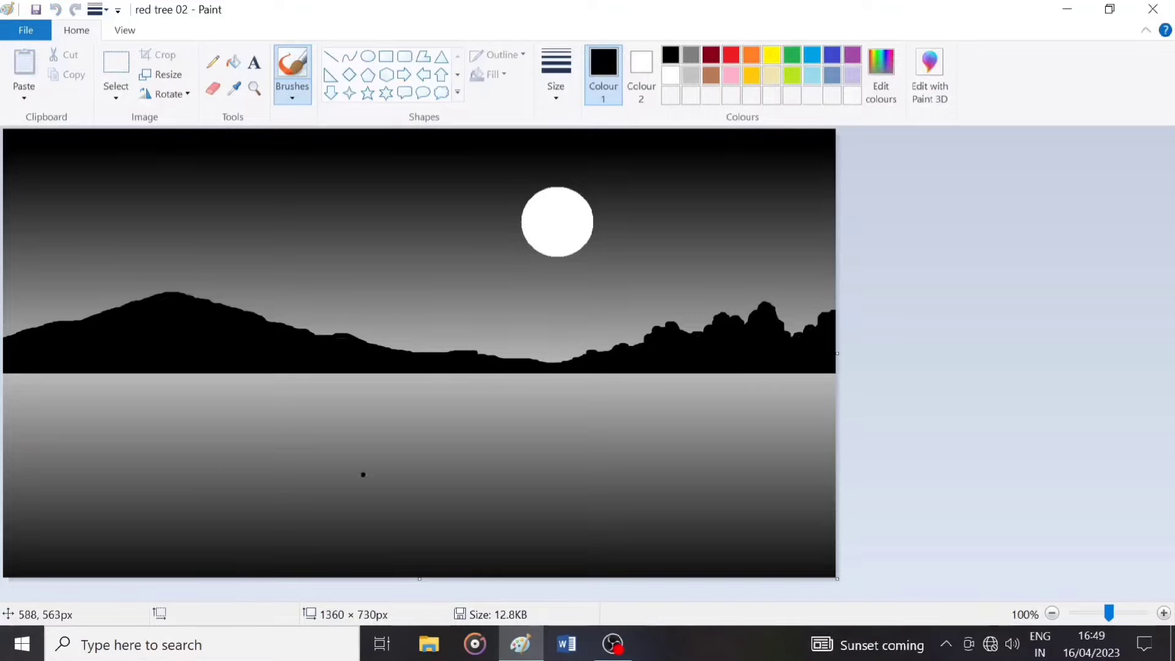
# Step: Paint a low black island in the water left of centre with a bare, forked tree standing on it
pyautogui.moveTo(216, 472)
pyautogui.mouseDown()
pyautogui.moveTo(244, 470)
pyautogui.moveTo(217, 477)
pyautogui.moveTo(367, 478)
pyautogui.moveTo(233, 479)
pyautogui.moveTo(280, 480)
pyautogui.moveTo(264, 502)
pyautogui.moveTo(255, 476)
pyautogui.moveTo(153, 485)
pyautogui.moveTo(262, 469)
pyautogui.moveTo(345, 476)
pyautogui.moveTo(147, 484)
pyautogui.moveTo(308, 481)
pyautogui.mouseUp()
pyautogui.hotkey('ctrl', 'z')
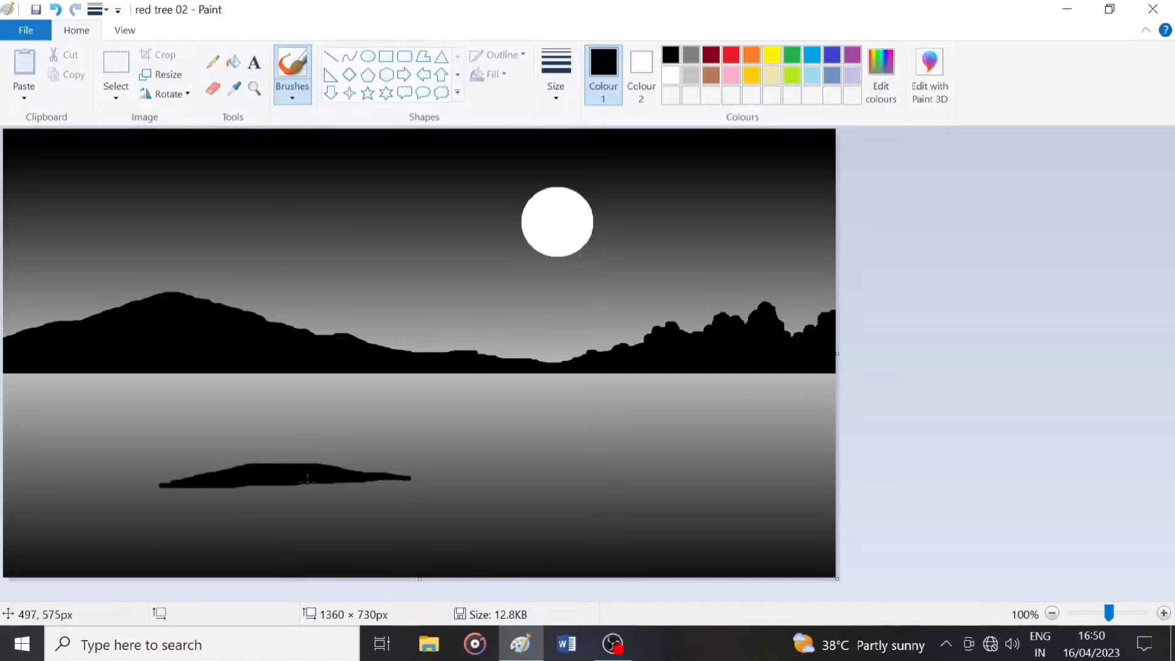
pyautogui.moveTo(235, 482); pyautogui.dragTo(422, 481)
pyautogui.moveTo(349, 471); pyautogui.dragTo(308, 464)
pyautogui.moveTo(260, 466); pyautogui.dragTo(395, 475)
pyautogui.hotkey('ctrl', 'z')
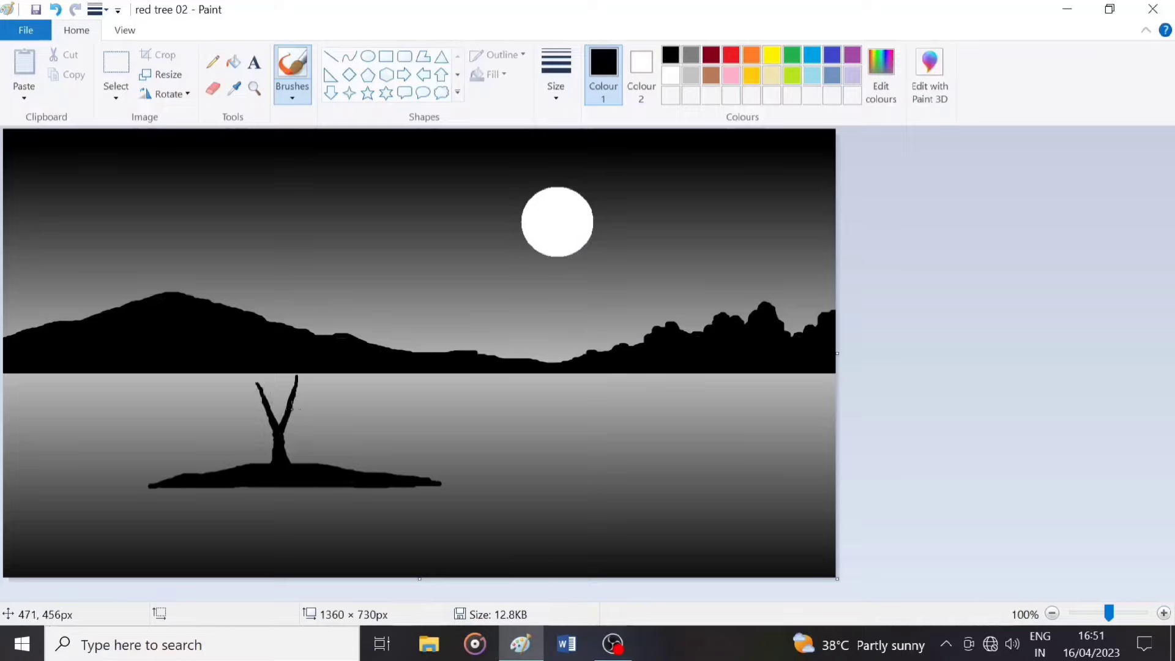
pyautogui.moveTo(292, 407)
pyautogui.mouseDown()
pyautogui.moveTo(317, 384)
pyautogui.moveTo(269, 373)
pyautogui.mouseUp()
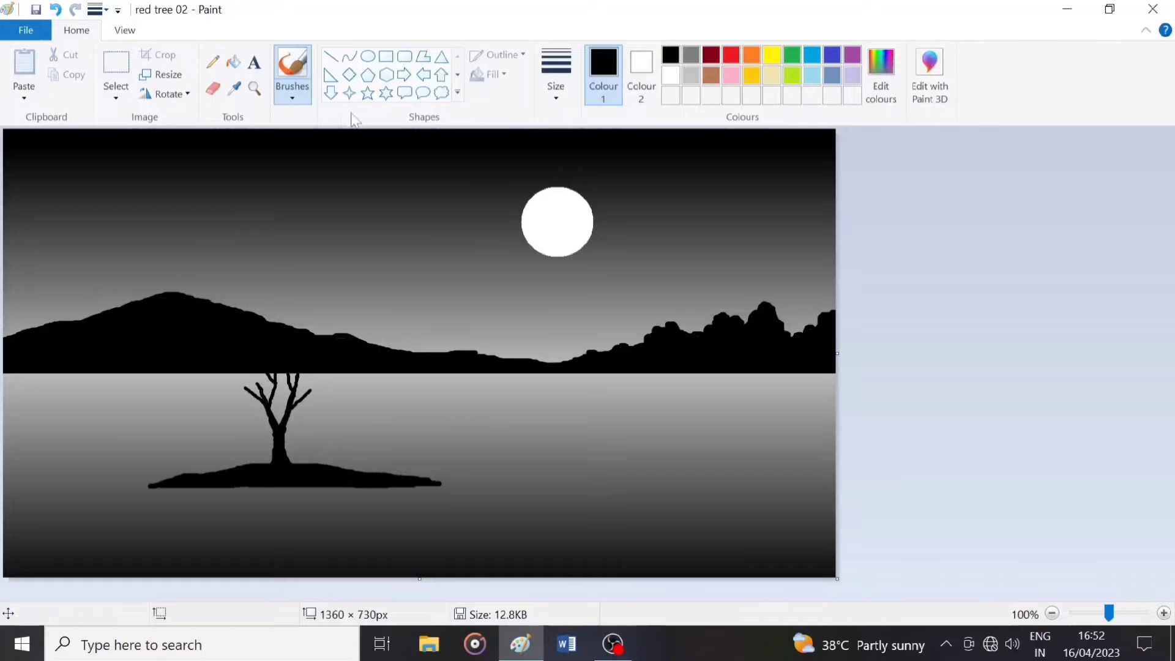
# Step: Paint red foliage over the tree's branches with a textured brush at the second-thickest size
pyautogui.click(292, 95)
pyautogui.click(405, 116)
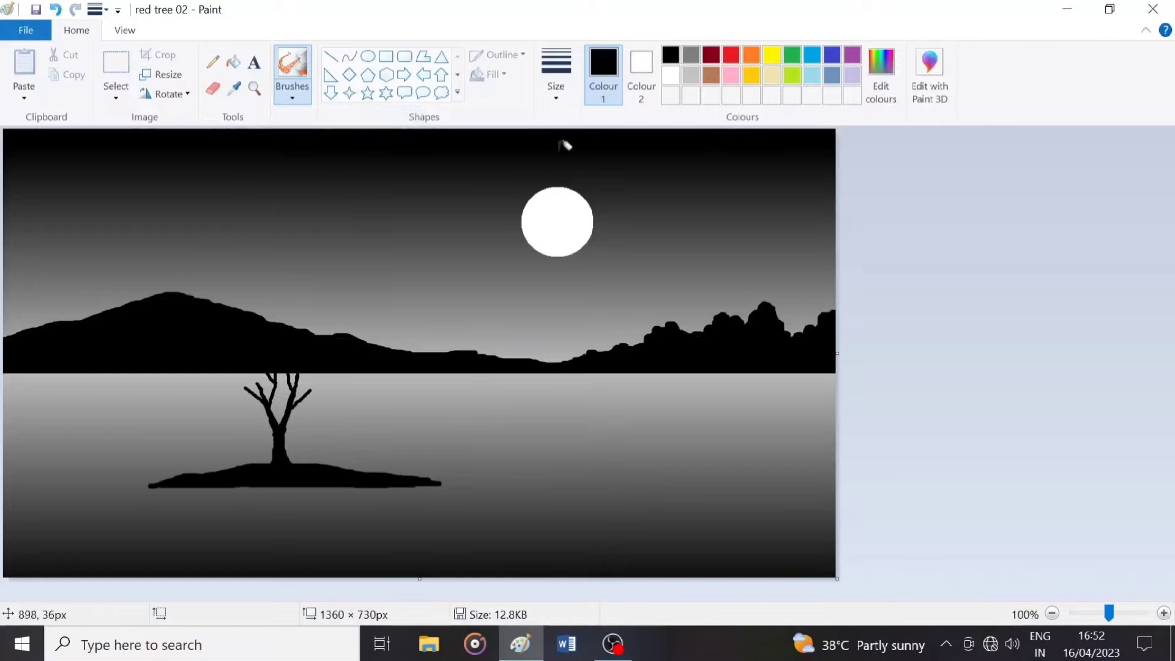
pyautogui.click(731, 58)
pyautogui.click(555, 77)
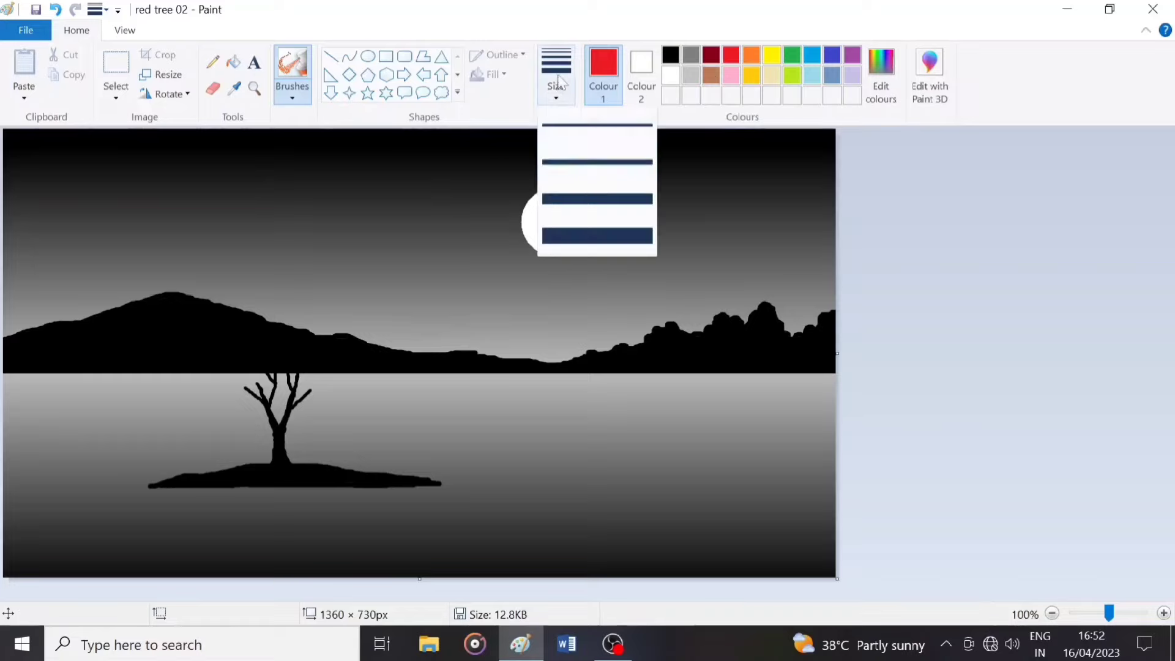
pyautogui.click(582, 235)
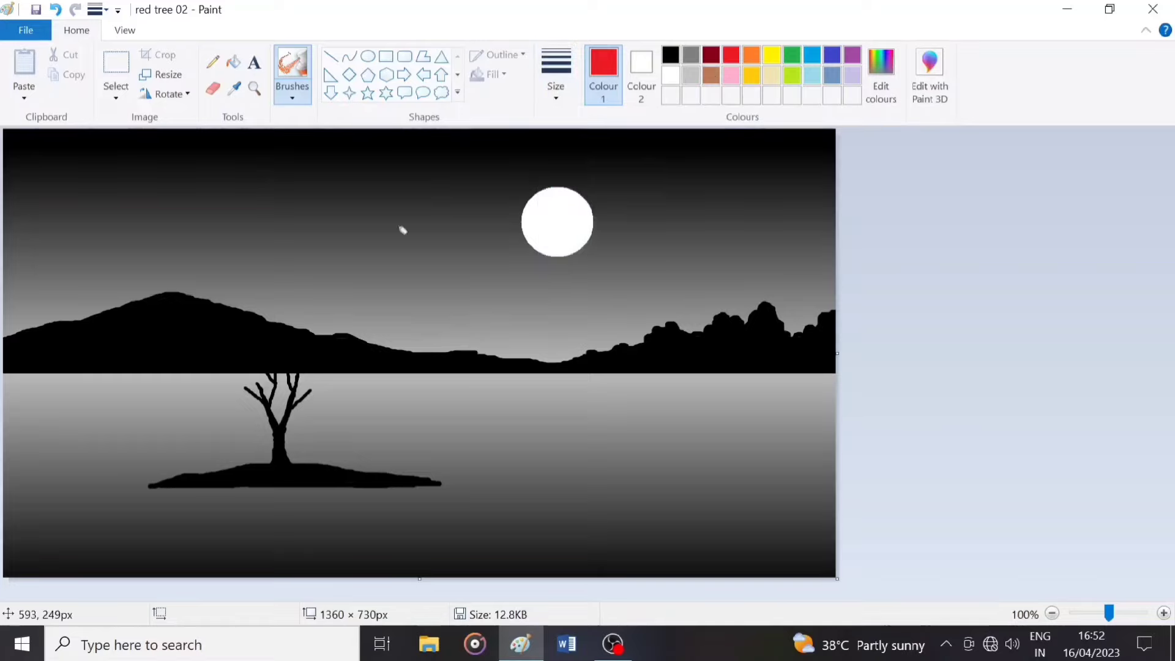
pyautogui.click(555, 76)
pyautogui.click(572, 196)
pyautogui.moveTo(283, 311)
pyautogui.mouseDown()
pyautogui.moveTo(323, 322)
pyautogui.moveTo(223, 364)
pyautogui.moveTo(333, 341)
pyautogui.moveTo(318, 386)
pyautogui.moveTo(231, 374)
pyautogui.moveTo(259, 362)
pyautogui.moveTo(324, 379)
pyautogui.moveTo(277, 349)
pyautogui.moveTo(275, 324)
pyautogui.moveTo(251, 346)
pyautogui.moveTo(300, 366)
pyautogui.mouseUp()
# Step: Paint thin black branches up through the red foliage with the standard brush
pyautogui.click(671, 55)
pyautogui.click(292, 97)
pyautogui.click(294, 126)
pyautogui.moveTo(277, 365); pyautogui.dragTo(288, 330)
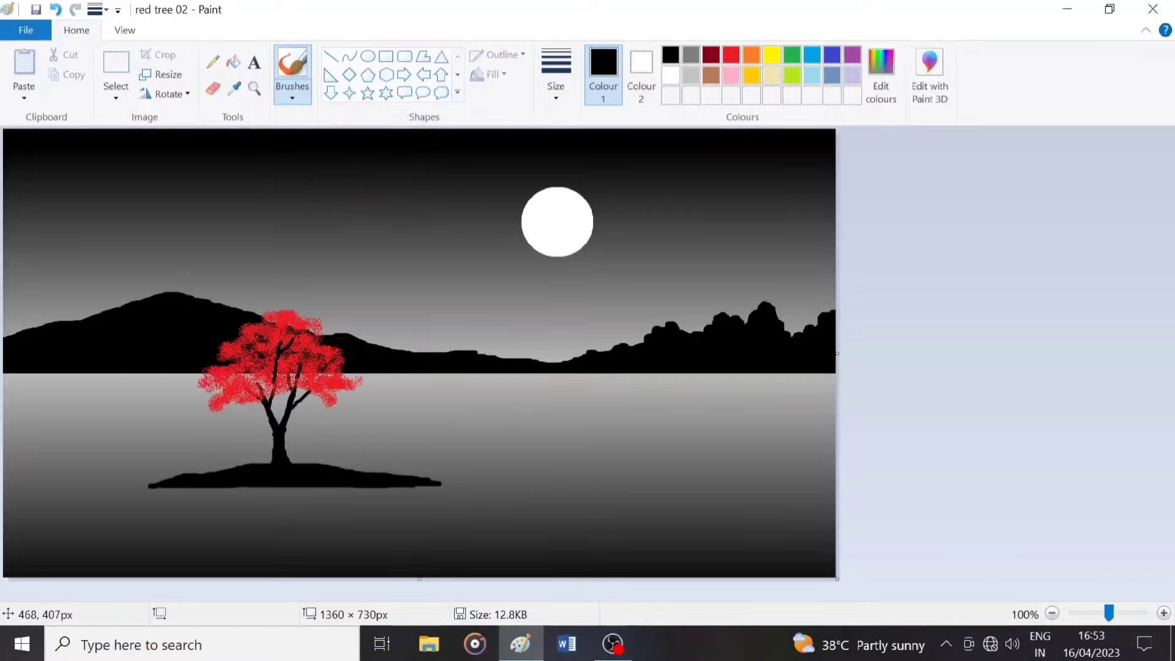
# Step: Mix a custom dark red and shade the tree's foliage with the textured brush
pyautogui.click(292, 97)
pyautogui.click(404, 125)
pyautogui.click(731, 55)
pyautogui.click(881, 73)
pyautogui.click(410, 446)
pyautogui.moveTo(234, 375)
pyautogui.mouseDown()
pyautogui.moveTo(264, 377)
pyautogui.moveTo(317, 386)
pyautogui.moveTo(326, 365)
pyautogui.mouseUp()
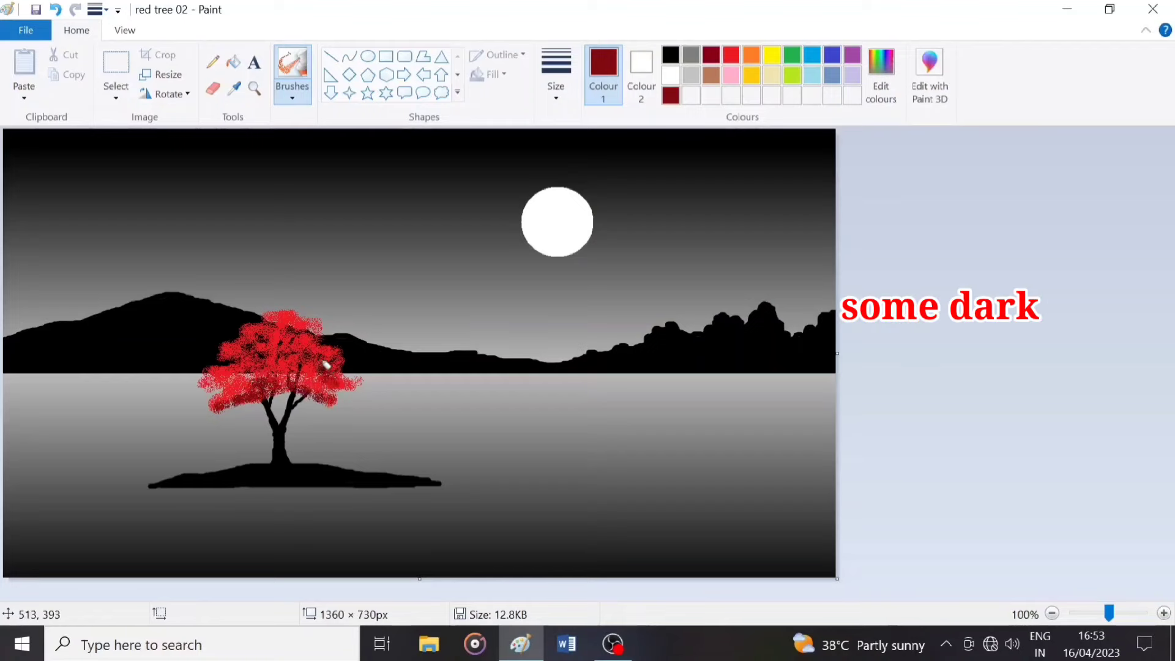
pyautogui.moveTo(244, 372)
pyautogui.mouseDown()
pyautogui.moveTo(253, 349)
pyautogui.moveTo(298, 331)
pyautogui.mouseUp()
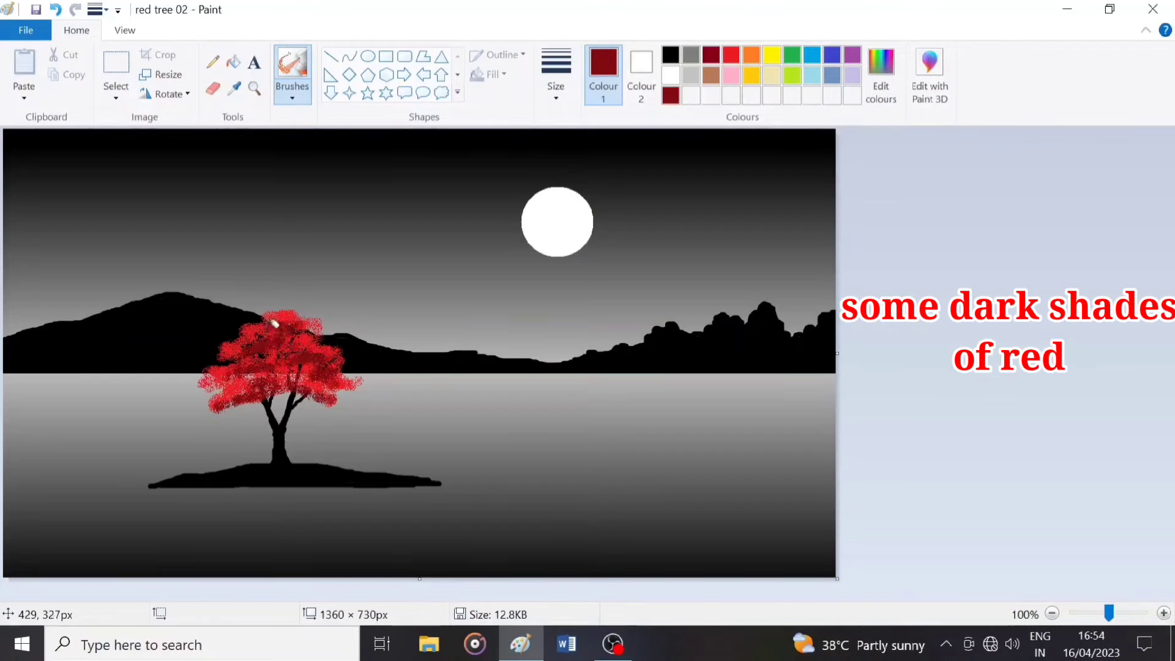
# Step: Mix a light red with RGB 244, 123, 130 and paint highlights over the foliage
pyautogui.click(879, 92)
pyautogui.moveTo(783, 312); pyautogui.dragTo(786, 242)
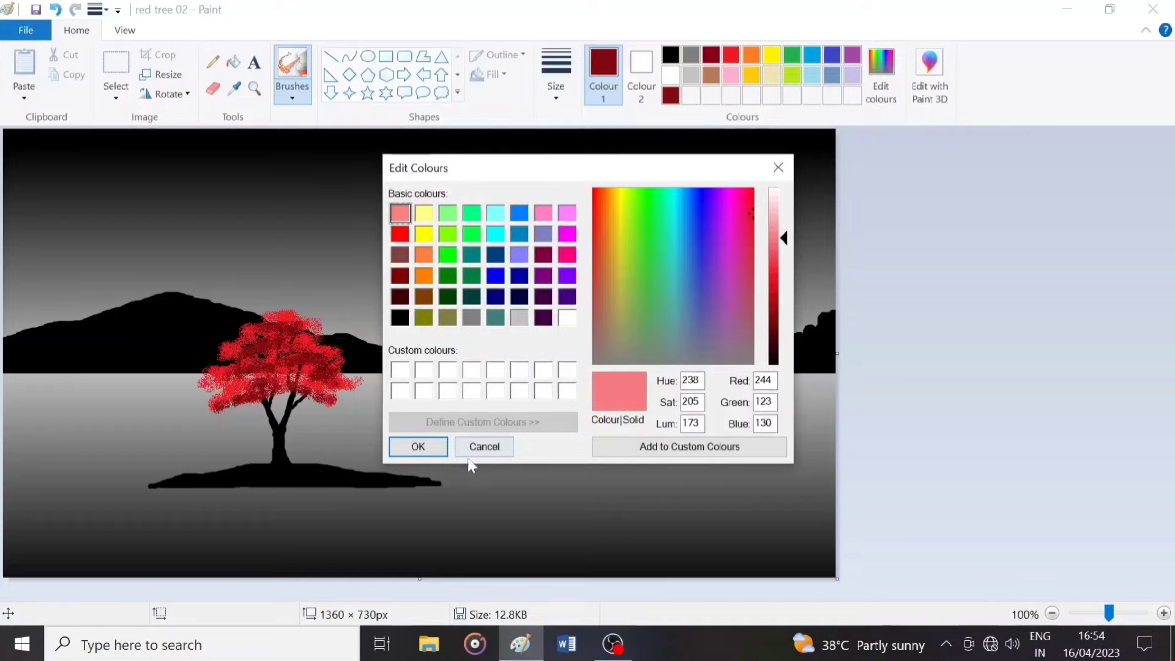
pyautogui.click(418, 446)
pyautogui.moveTo(278, 309)
pyautogui.mouseDown()
pyautogui.moveTo(313, 312)
pyautogui.moveTo(307, 344)
pyautogui.moveTo(342, 368)
pyautogui.moveTo(299, 361)
pyautogui.moveTo(255, 326)
pyautogui.moveTo(278, 348)
pyautogui.moveTo(249, 375)
pyautogui.mouseUp()
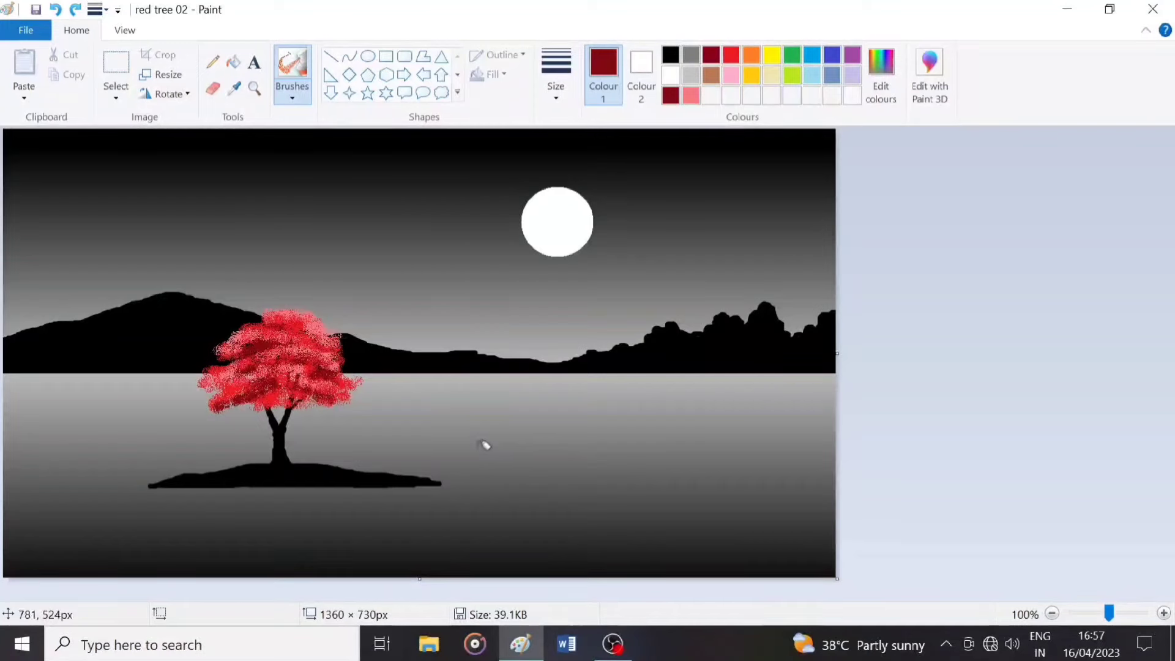
# Step: Scribble a white moon reflection on the water below the moon with the pencil
pyautogui.click(671, 75)
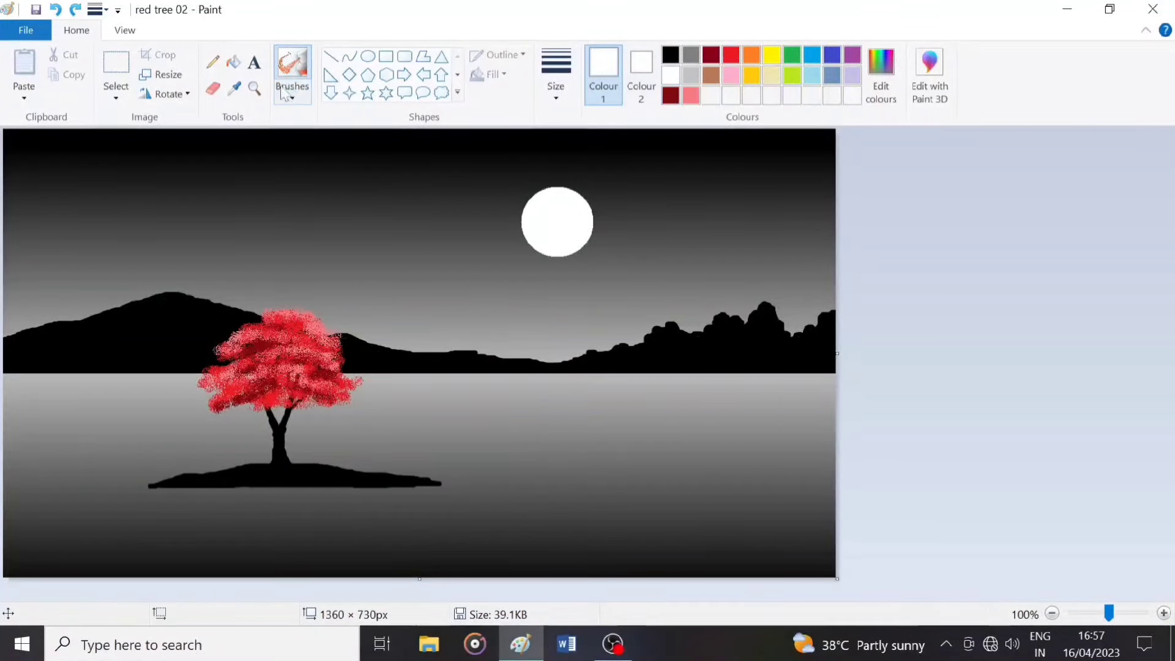
pyautogui.click(220, 63)
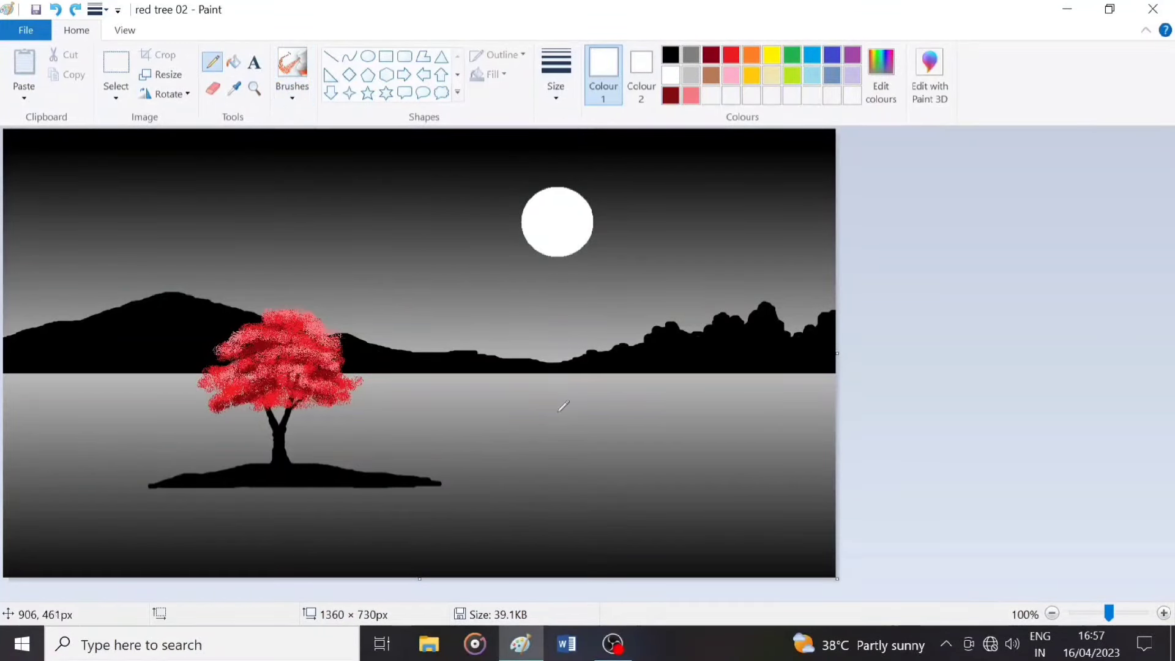
pyautogui.moveTo(560, 403)
pyautogui.mouseDown()
pyautogui.moveTo(563, 427)
pyautogui.moveTo(547, 401)
pyautogui.moveTo(549, 423)
pyautogui.moveTo(581, 421)
pyautogui.moveTo(564, 398)
pyautogui.moveTo(560, 418)
pyautogui.moveTo(572, 413)
pyautogui.moveTo(558, 424)
pyautogui.moveTo(573, 400)
pyautogui.moveTo(587, 423)
pyautogui.moveTo(544, 420)
pyautogui.moveTo(586, 405)
pyautogui.mouseUp()
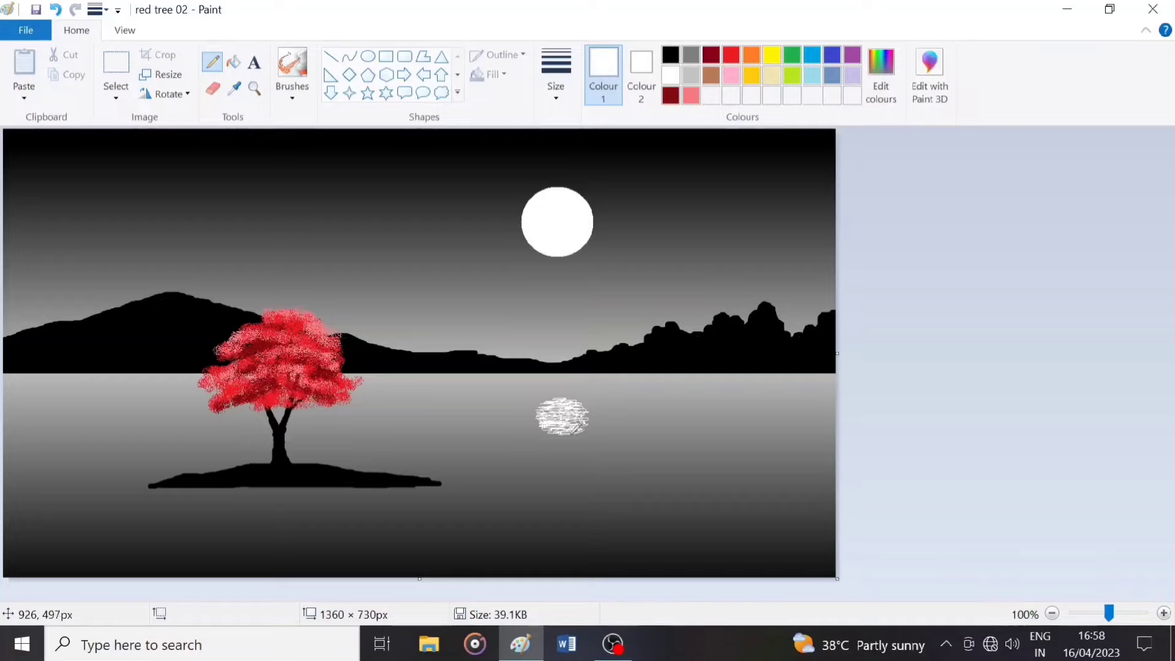
# Step: Paint thin grey ripples on the upper water left of the tree with the standard brush at the smallest size
pyautogui.click(291, 95)
pyautogui.click(292, 123)
pyautogui.click(691, 55)
pyautogui.click(556, 77)
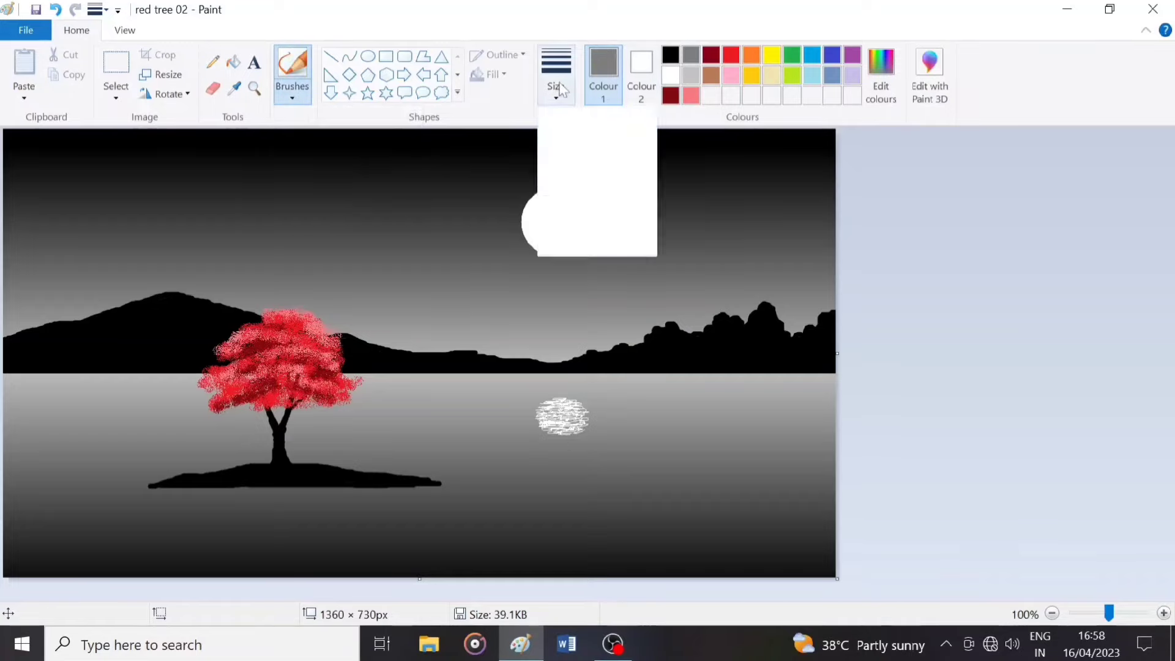
pyautogui.click(572, 136)
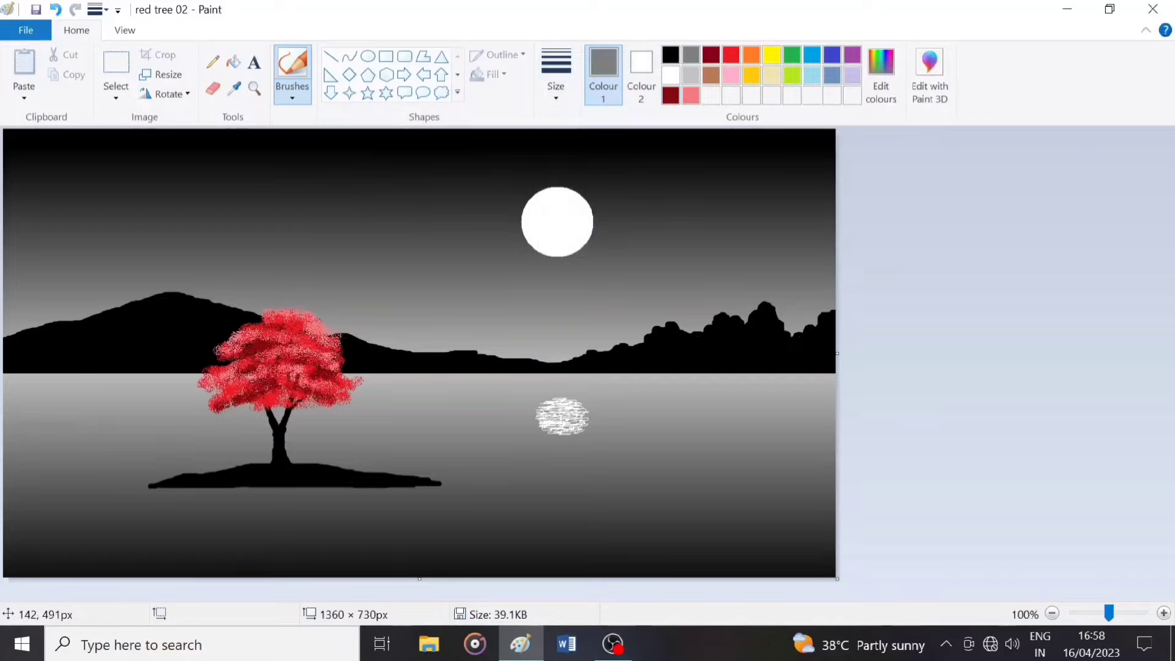
pyautogui.moveTo(8, 385); pyautogui.dragTo(183, 385)
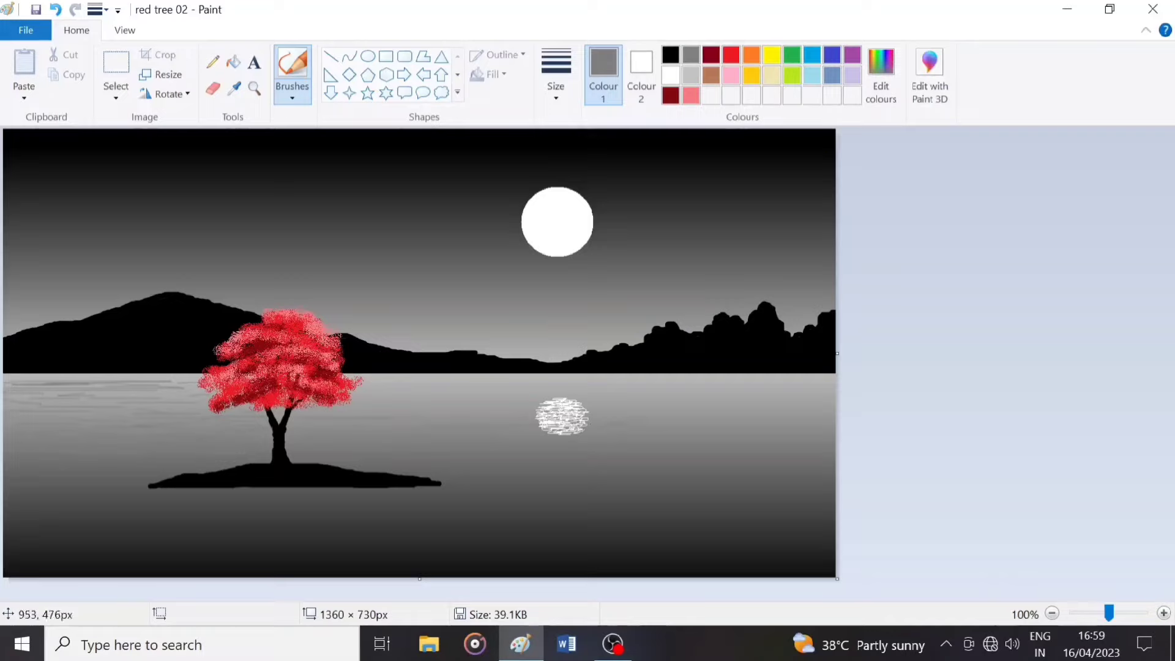
# Step: Extend the thin grey ripples across the water right of the tree, just below the horizon, undoing stray strokes
pyautogui.moveTo(383, 381)
pyautogui.mouseDown()
pyautogui.moveTo(690, 398)
pyautogui.moveTo(832, 389)
pyautogui.mouseUp()
pyautogui.hotkey('ctrl', 'z')
pyautogui.moveTo(628, 377); pyautogui.dragTo(717, 380)
pyautogui.moveTo(833, 379); pyautogui.dragTo(721, 384)
pyautogui.hotkey('ctrl', 'z')
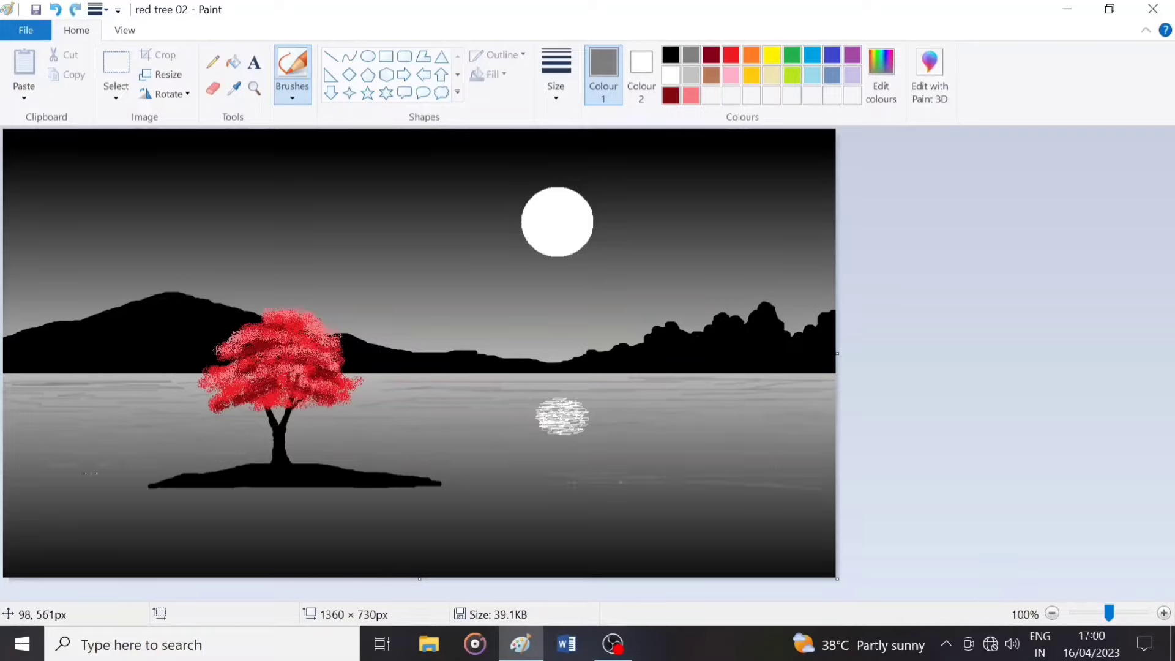
# Step: Paint long horizontal grey ripples across the lower water, around and below the island
pyautogui.moveTo(105, 489); pyautogui.dragTo(832, 511)
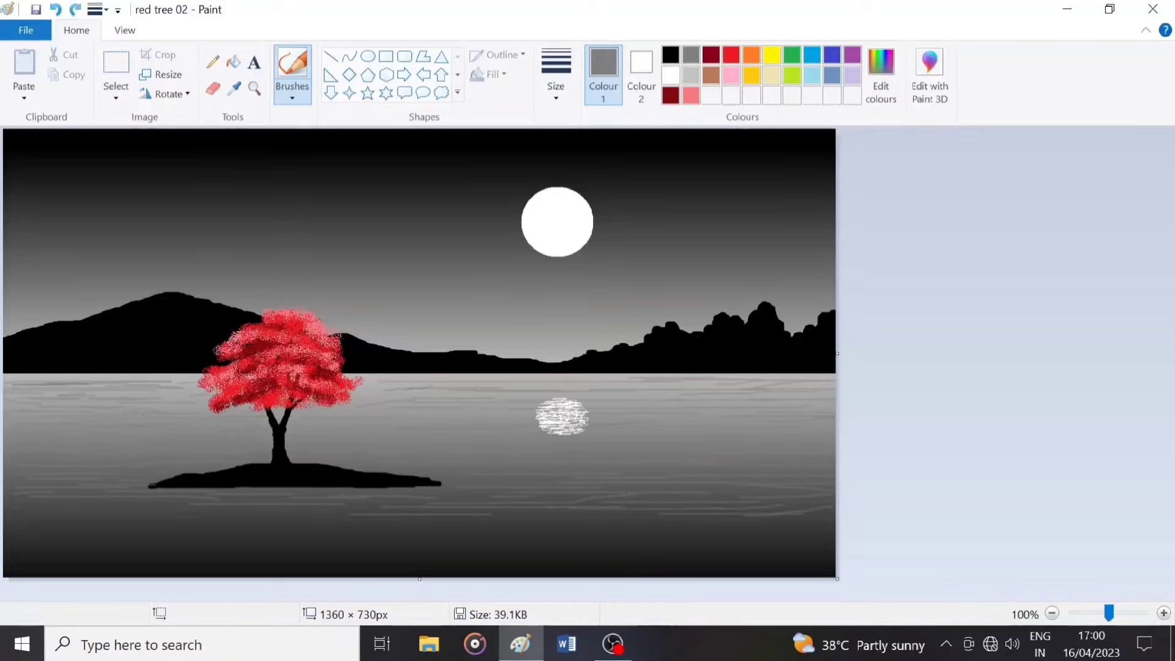
pyautogui.moveTo(13, 510); pyautogui.dragTo(125, 511)
pyautogui.moveTo(50, 516); pyautogui.dragTo(300, 516)
pyautogui.moveTo(22, 525); pyautogui.dragTo(332, 537)
pyautogui.moveTo(360, 534); pyautogui.dragTo(460, 534)
pyautogui.moveTo(156, 553); pyautogui.dragTo(378, 554)
pyautogui.moveTo(205, 545); pyautogui.dragTo(629, 541)
pyautogui.moveTo(516, 527); pyautogui.dragTo(767, 526)
pyautogui.moveTo(601, 553); pyautogui.dragTo(820, 553)
pyautogui.moveTo(506, 556); pyautogui.dragTo(399, 556)
pyautogui.moveTo(112, 558); pyautogui.dragTo(230, 561)
pyautogui.moveTo(8, 538); pyautogui.dragTo(263, 539)
pyautogui.moveTo(430, 497); pyautogui.dragTo(587, 498)
pyautogui.moveTo(490, 506); pyautogui.dragTo(751, 505)
pyautogui.moveTo(57, 530); pyautogui.dragTo(295, 537)
pyautogui.moveTo(234, 521); pyautogui.dragTo(428, 520)
pyautogui.moveTo(554, 512); pyautogui.dragTo(782, 512)
pyautogui.moveTo(525, 538); pyautogui.dragTo(668, 534)
pyautogui.moveTo(793, 520); pyautogui.dragTo(560, 520)
pyautogui.moveTo(552, 521); pyautogui.dragTo(383, 526)
pyautogui.moveTo(475, 529); pyautogui.dragTo(360, 530)
pyautogui.moveTo(358, 540); pyautogui.dragTo(711, 542)
# Step: Add light grey ripple highlights on the water beside the moon reflection, left of the tree and below the island
pyautogui.click(691, 76)
pyautogui.moveTo(630, 420); pyautogui.dragTo(768, 421)
pyautogui.moveTo(694, 432); pyautogui.dragTo(829, 434)
pyautogui.moveTo(57, 419); pyautogui.dragTo(213, 420)
pyautogui.moveTo(37, 435); pyautogui.dragTo(242, 432)
pyautogui.moveTo(35, 468); pyautogui.dragTo(133, 471)
pyautogui.hotkey('ctrl', 'z')
pyautogui.moveTo(25, 489); pyautogui.dragTo(319, 498)
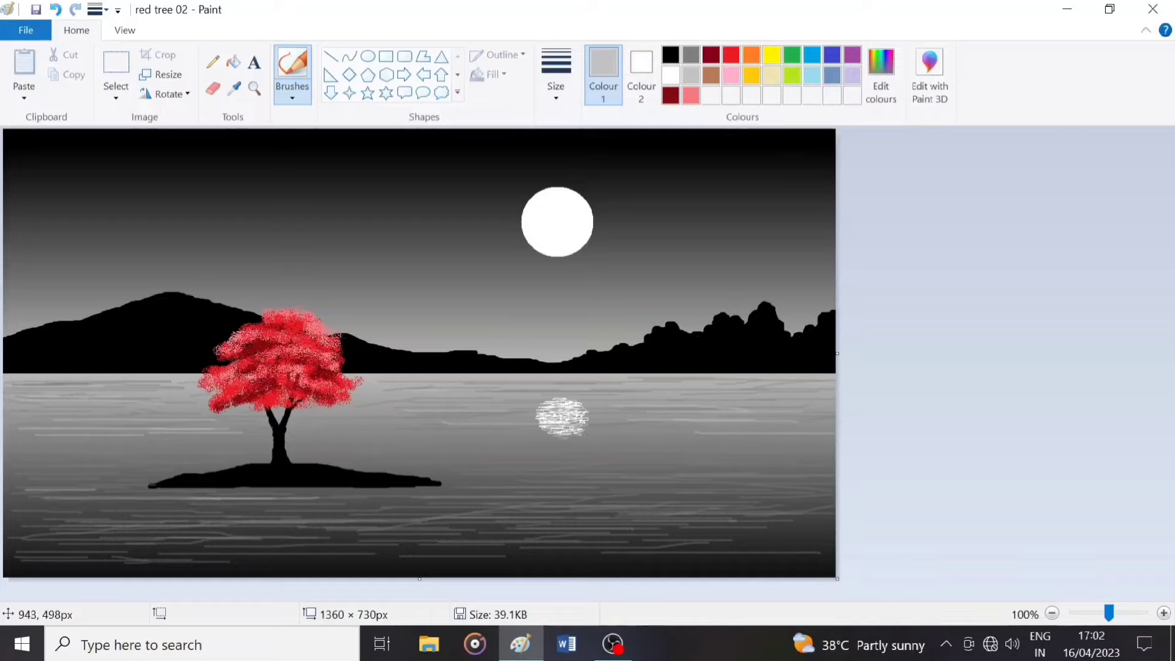
# Step: Paint a solid black foreground bank rising towards the right edge with the standard brush at the largest size
pyautogui.click(668, 60)
pyautogui.click(293, 93)
pyautogui.click(294, 126)
pyautogui.click(559, 100)
pyautogui.click(559, 236)
pyautogui.moveTo(197, 564)
pyautogui.mouseDown()
pyautogui.moveTo(850, 562)
pyautogui.moveTo(317, 565)
pyautogui.moveTo(610, 560)
pyautogui.mouseUp()
pyautogui.moveTo(203, 580)
pyautogui.mouseDown()
pyautogui.moveTo(769, 535)
pyautogui.moveTo(248, 574)
pyautogui.mouseUp()
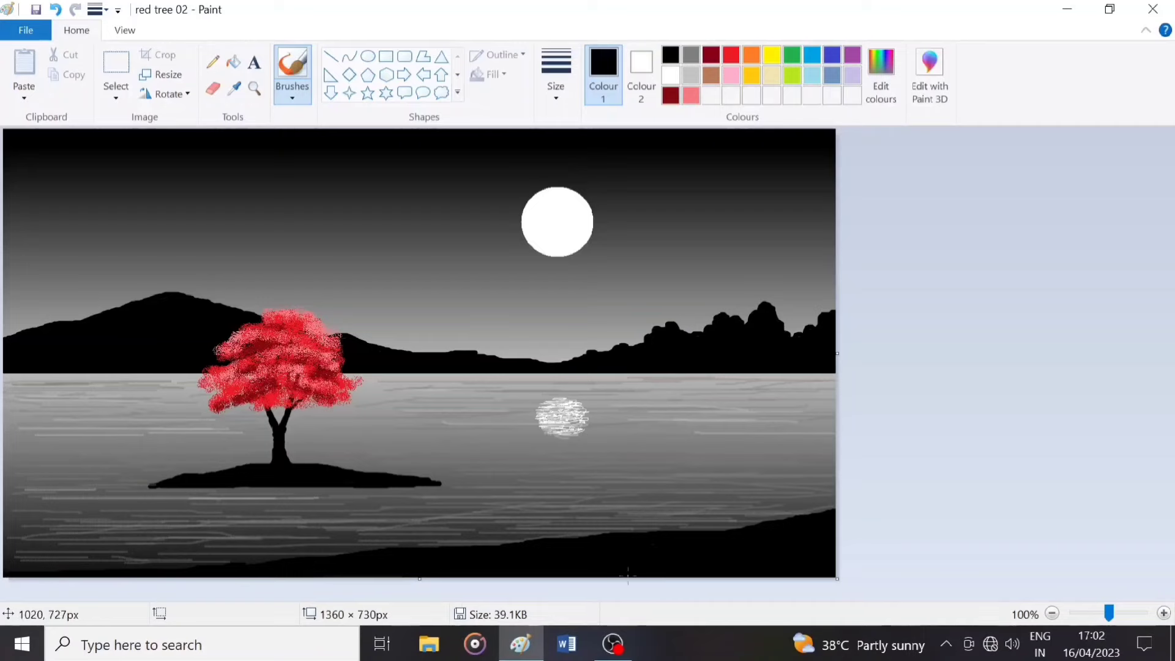
# Step: Mix custom dark greens, starting from RGB 0, 55, 0, and paint grass along the foreground bank's upper edge with a textured brush
pyautogui.click(885, 98)
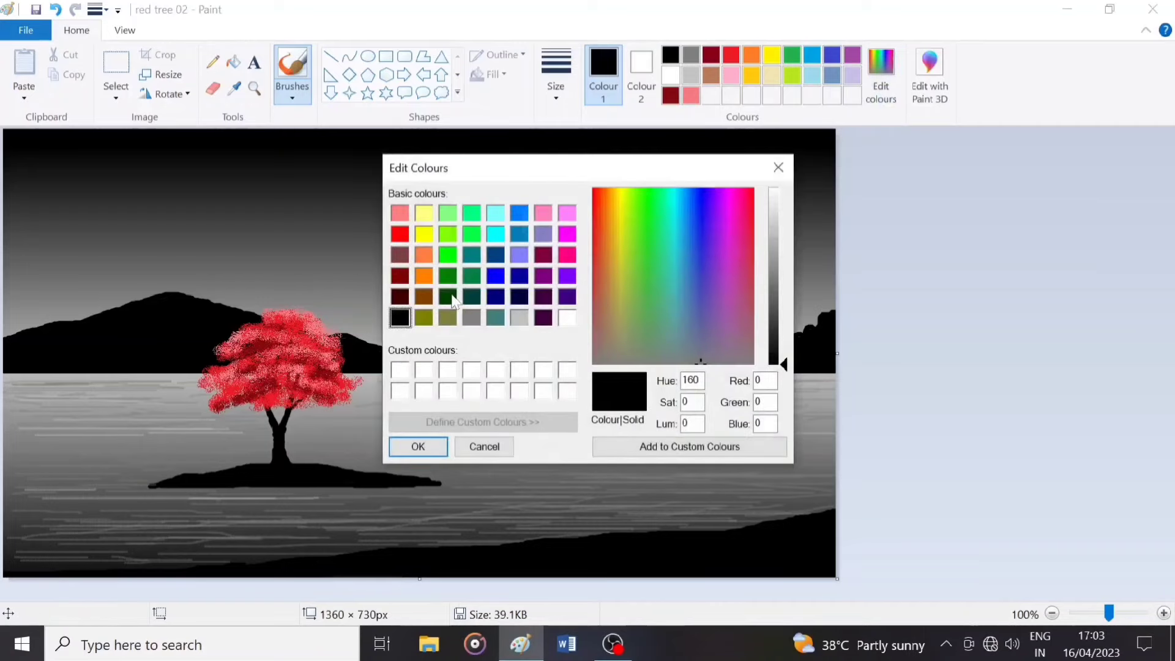
pyautogui.click(454, 300)
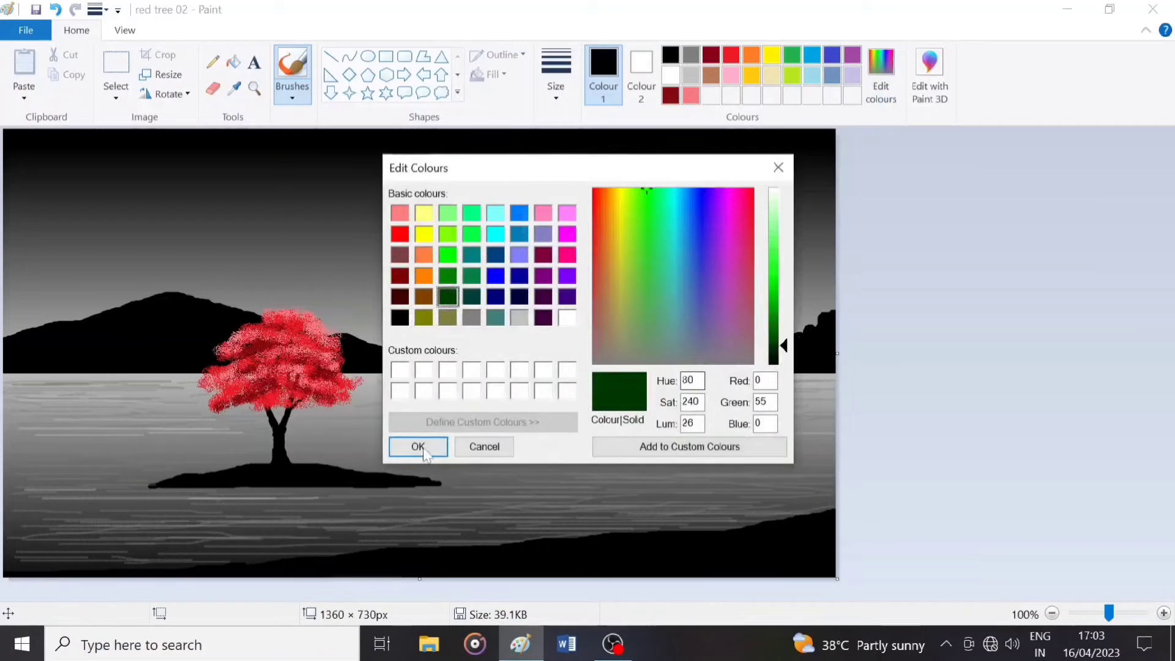
pyautogui.click(418, 446)
pyautogui.click(292, 91)
pyautogui.click(406, 162)
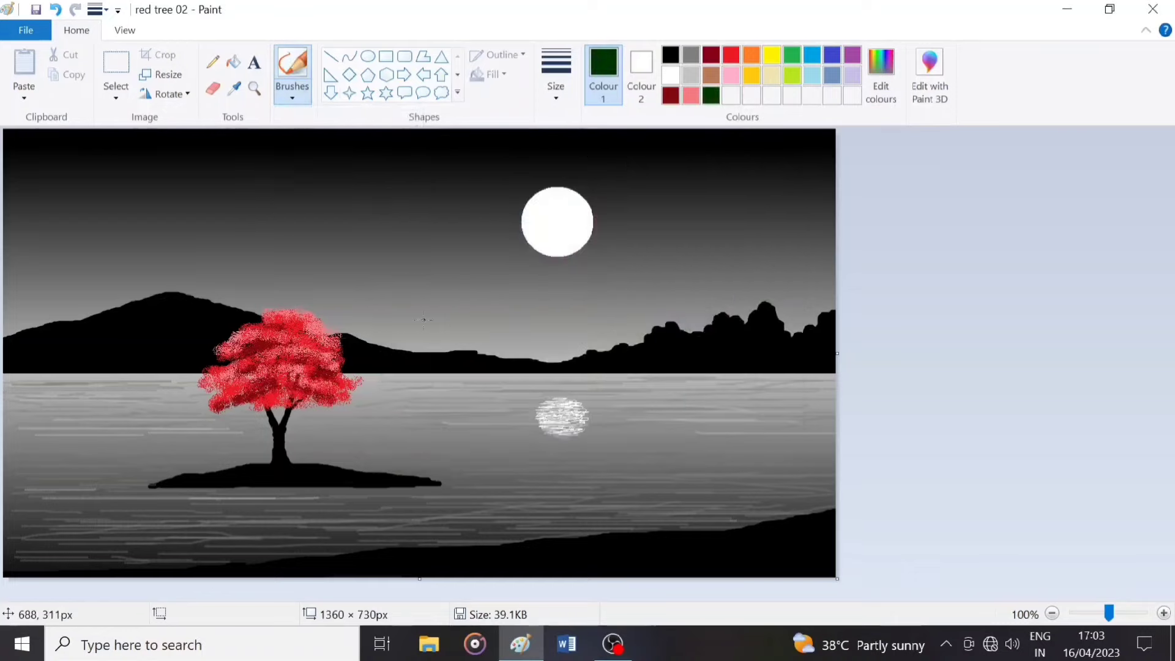
pyautogui.click(559, 97)
pyautogui.click(566, 163)
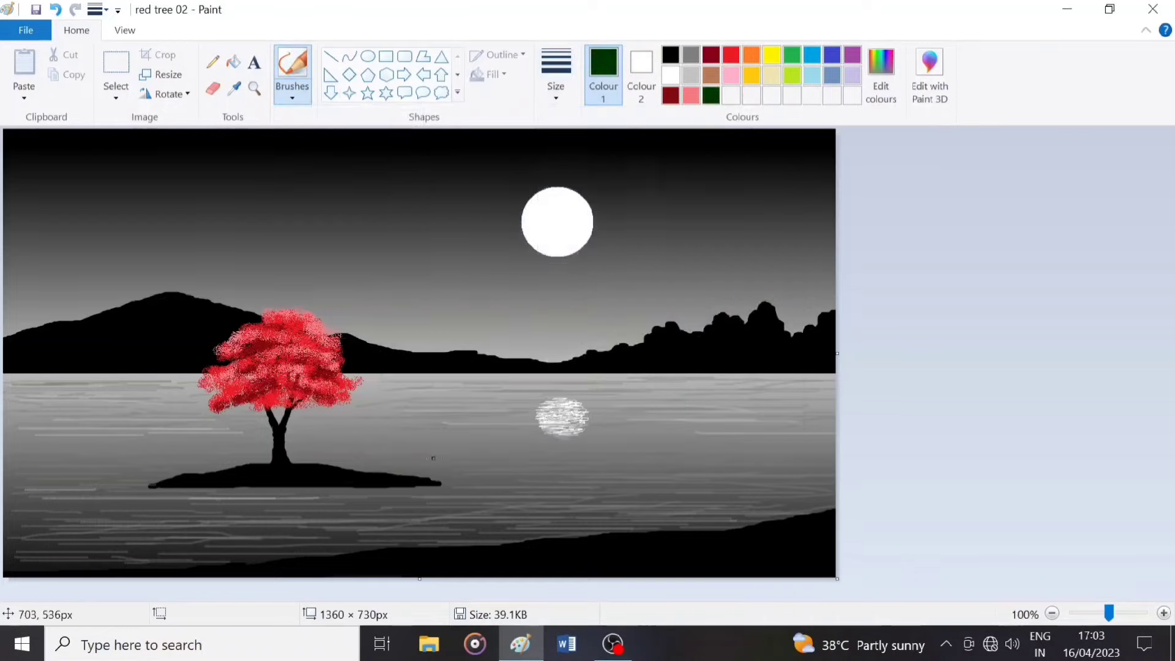
pyautogui.click(880, 86)
pyautogui.click(414, 446)
pyautogui.moveTo(12, 575)
pyautogui.mouseDown()
pyautogui.moveTo(779, 529)
pyautogui.moveTo(258, 564)
pyautogui.moveTo(681, 536)
pyautogui.mouseUp()
# Step: Mix another custom dark green and cover the remaining black lower part of the foreground bank
pyautogui.click(881, 85)
pyautogui.click(414, 446)
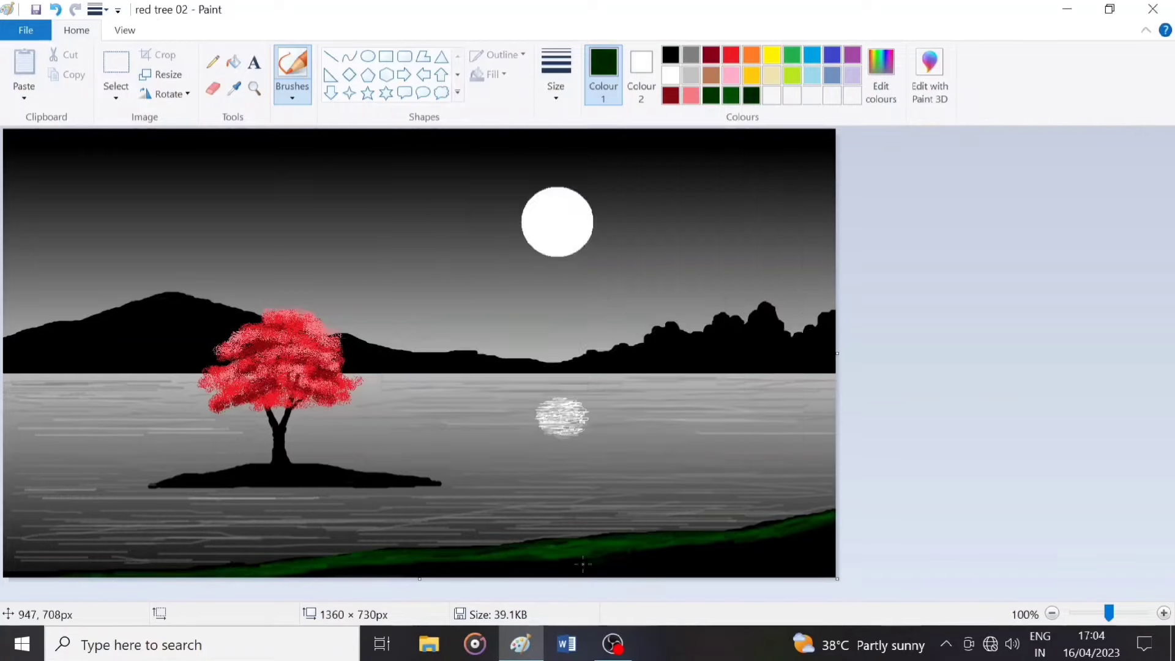
pyautogui.moveTo(551, 564); pyautogui.dragTo(734, 546)
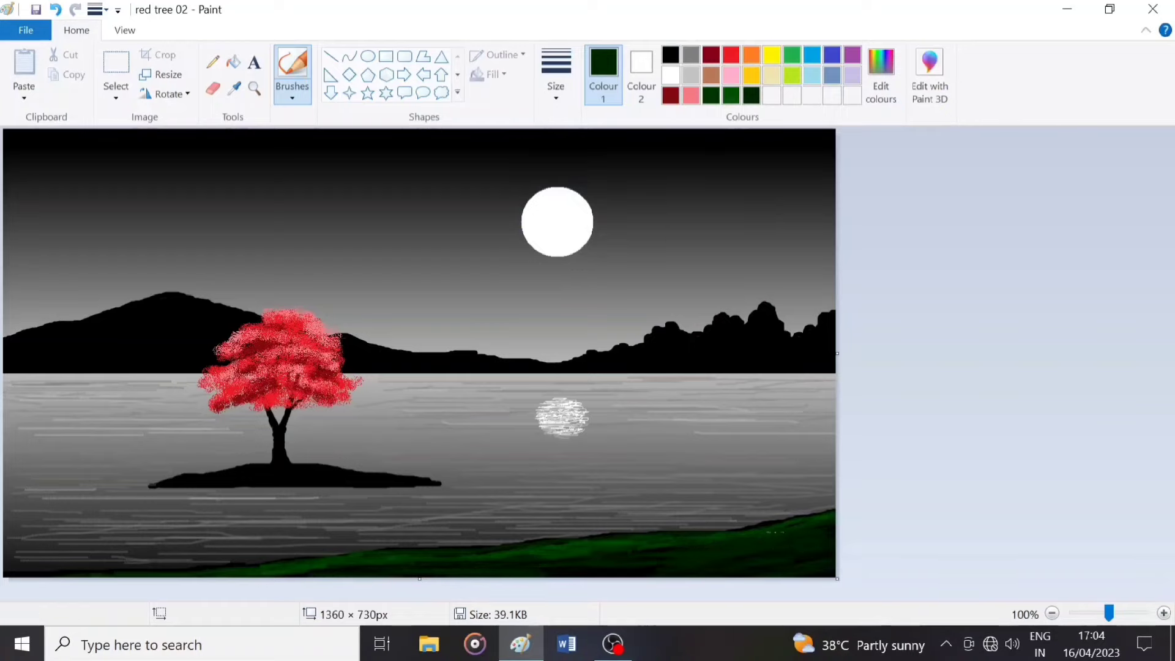
pyautogui.moveTo(814, 538)
pyautogui.mouseDown()
pyautogui.moveTo(744, 555)
pyautogui.moveTo(770, 544)
pyautogui.moveTo(674, 542)
pyautogui.moveTo(606, 561)
pyautogui.mouseUp()
# Step: Paint light grey and grey highlights down the mountain slopes on both sides of the tree
pyautogui.click(691, 74)
pyautogui.moveTo(176, 293)
pyautogui.mouseDown()
pyautogui.moveTo(259, 316)
pyautogui.moveTo(225, 318)
pyautogui.moveTo(236, 325)
pyautogui.mouseUp()
pyautogui.moveTo(187, 319); pyautogui.dragTo(212, 339)
pyautogui.hotkey('ctrl', 'z')
pyautogui.moveTo(347, 338); pyautogui.dragTo(438, 361)
pyautogui.click(690, 55)
pyautogui.moveTo(178, 299)
pyautogui.mouseDown()
pyautogui.moveTo(225, 320)
pyautogui.moveTo(228, 338)
pyautogui.mouseUp()
pyautogui.moveTo(347, 342); pyautogui.dragTo(407, 369)
# Step: Blend the highlighted mountain slopes with alternating black and grey strokes for a rocky texture
pyautogui.click(670, 54)
pyautogui.moveTo(181, 306); pyautogui.dragTo(251, 323)
pyautogui.moveTo(361, 355)
pyautogui.mouseDown()
pyautogui.moveTo(428, 344)
pyautogui.moveTo(418, 358)
pyautogui.moveTo(387, 353)
pyautogui.mouseUp()
pyautogui.click(691, 54)
pyautogui.moveTo(179, 308); pyautogui.dragTo(245, 312)
pyautogui.moveTo(345, 339); pyautogui.dragTo(408, 361)
pyautogui.click(671, 54)
pyautogui.moveTo(187, 299); pyautogui.dragTo(223, 308)
# Step: Cover the island with dark green grass and texture the tree trunk with grey and black strokes
pyautogui.click(711, 95)
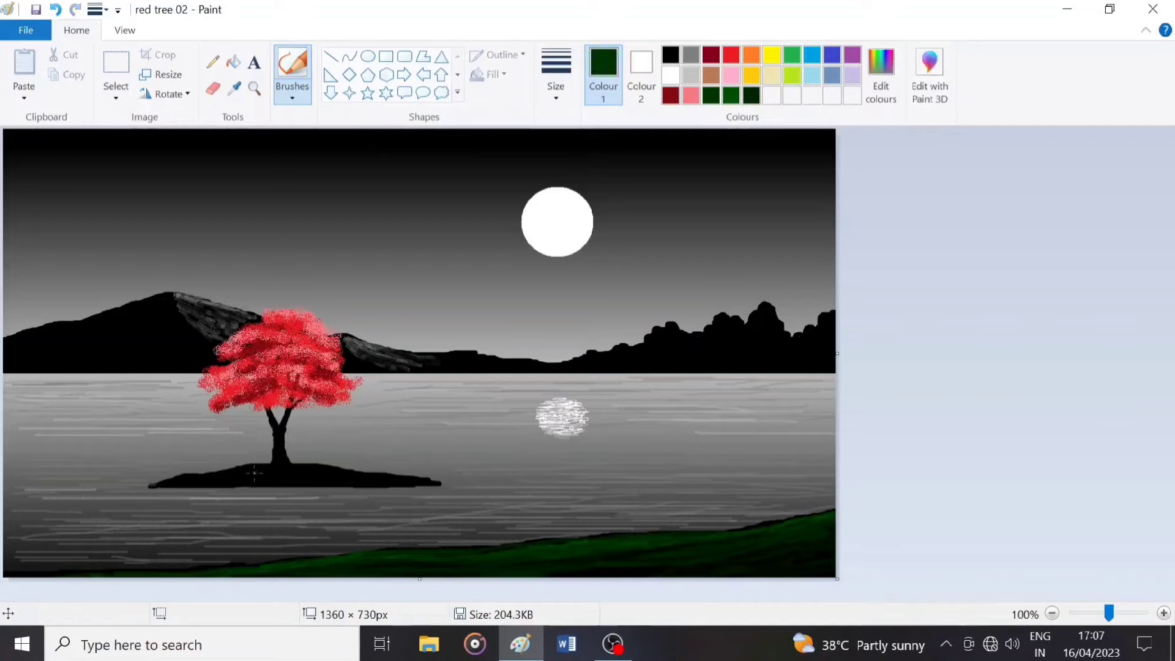
pyautogui.moveTo(158, 481); pyautogui.dragTo(360, 472)
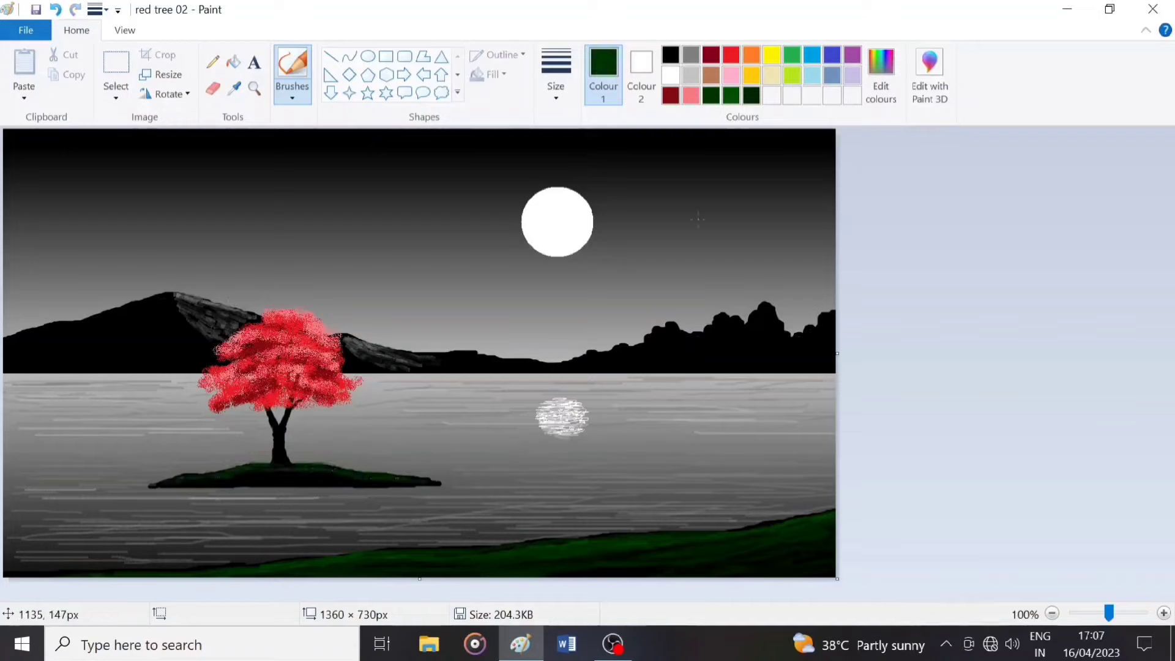
pyautogui.click(691, 55)
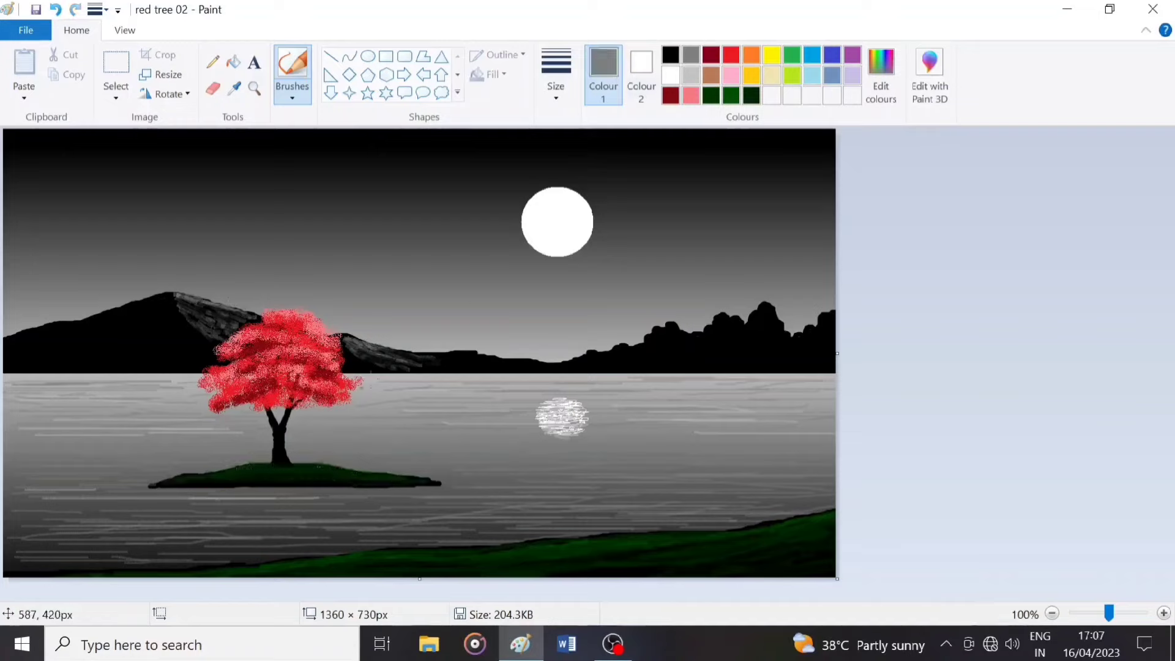
pyautogui.moveTo(286, 464)
pyautogui.mouseDown()
pyautogui.moveTo(285, 427)
pyautogui.moveTo(279, 463)
pyautogui.mouseUp()
pyautogui.click(671, 54)
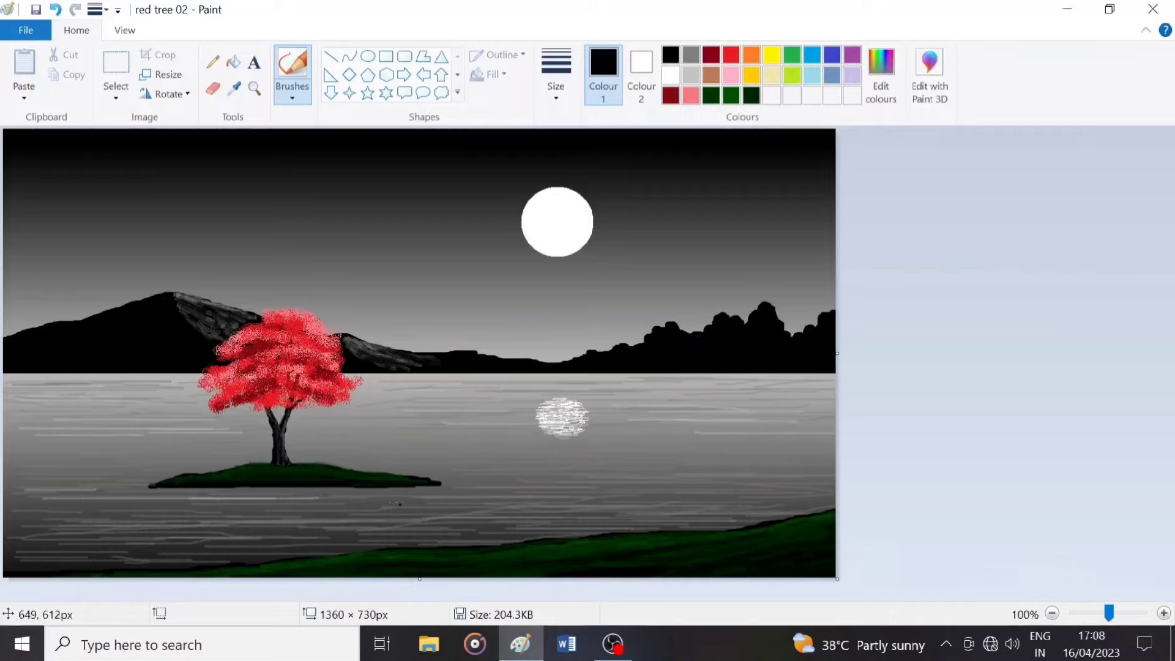
# Step: Draw thin black grass blades around the tree's base and along the right end of the foreground bank
pyautogui.click(750, 96)
pyautogui.click(212, 62)
pyautogui.click(671, 54)
pyautogui.moveTo(293, 464)
pyautogui.mouseDown()
pyautogui.moveTo(343, 464)
pyautogui.moveTo(246, 458)
pyautogui.mouseUp()
pyautogui.moveTo(826, 506); pyautogui.dragTo(760, 524)
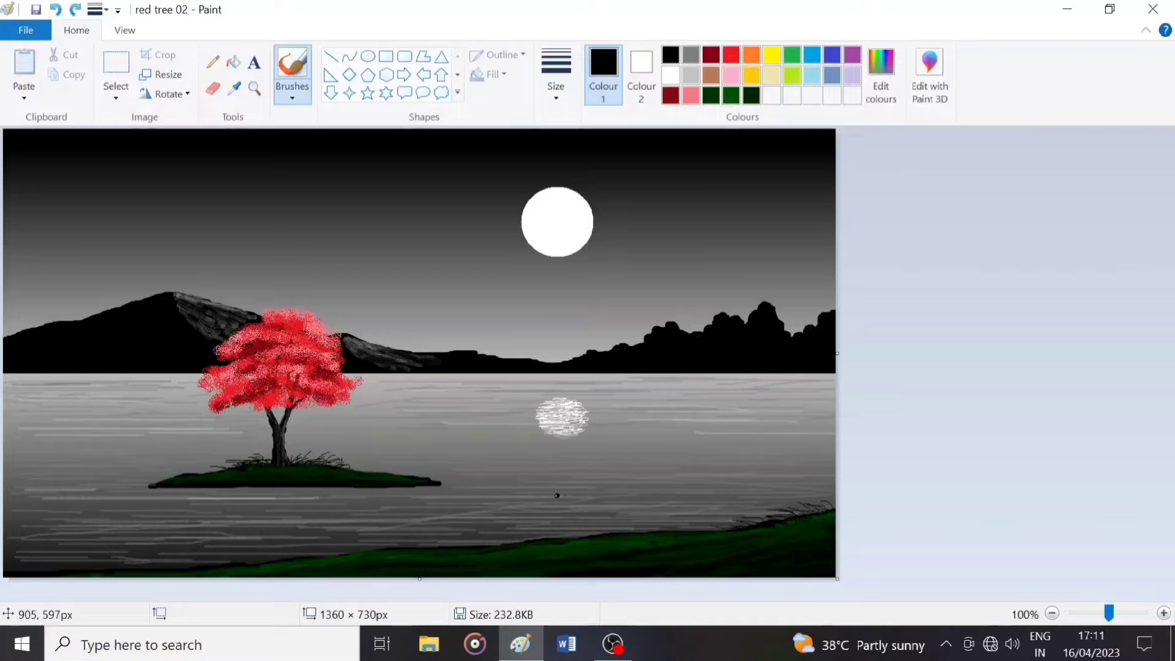
# Step: Paint a black silhouette of a seated person on the foreground bank below the moon reflection, undoing faulty strokes
pyautogui.moveTo(557, 494)
pyautogui.mouseDown()
pyautogui.moveTo(560, 530)
pyautogui.moveTo(555, 521)
pyautogui.moveTo(537, 535)
pyautogui.moveTo(561, 536)
pyautogui.moveTo(525, 535)
pyautogui.moveTo(558, 535)
pyautogui.moveTo(538, 518)
pyautogui.moveTo(553, 537)
pyautogui.mouseUp()
pyautogui.hotkey('ctrl', 'z')
pyautogui.hotkey('ctrl', 'z')
pyautogui.hotkey('ctrl', 'z')
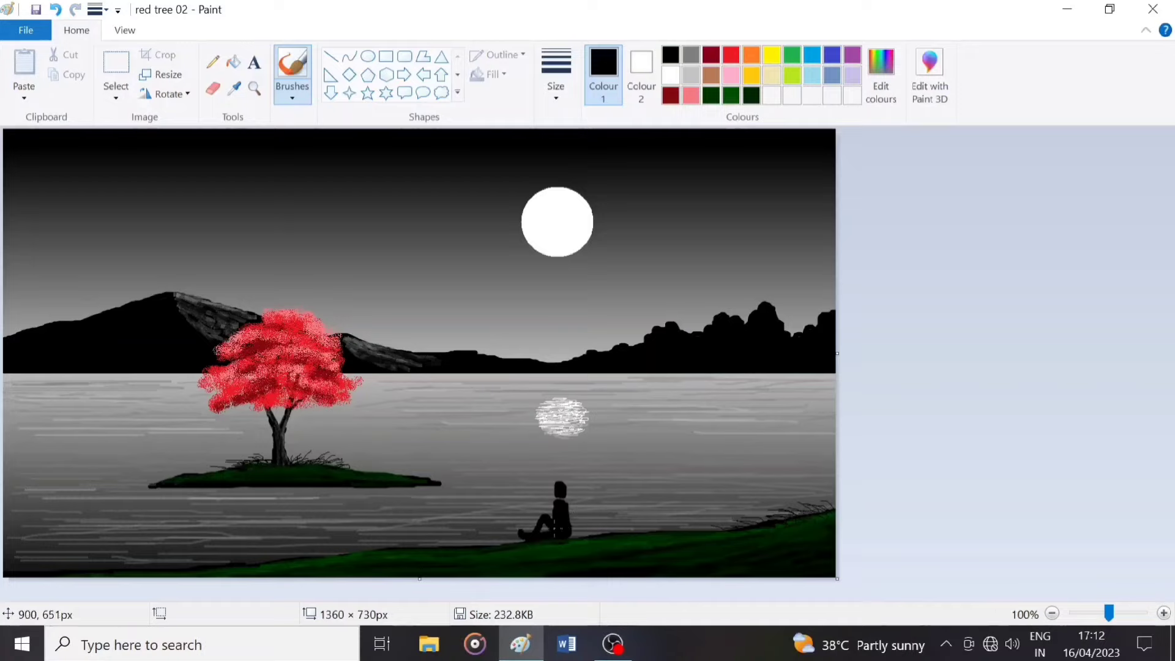
# Step: Adjust the brush size and add an outstretched arm and a supporting arm to the seated silhouette
pyautogui.hotkey('ctrl', 'z')
pyautogui.click(559, 97)
pyautogui.moveTo(568, 508)
pyautogui.mouseDown()
pyautogui.moveTo(582, 537)
pyautogui.moveTo(527, 496)
pyautogui.mouseUp()
pyautogui.click(569, 197)
pyautogui.hotkey('ctrl', 'z')
pyautogui.hotkey('ctrl', 'z')
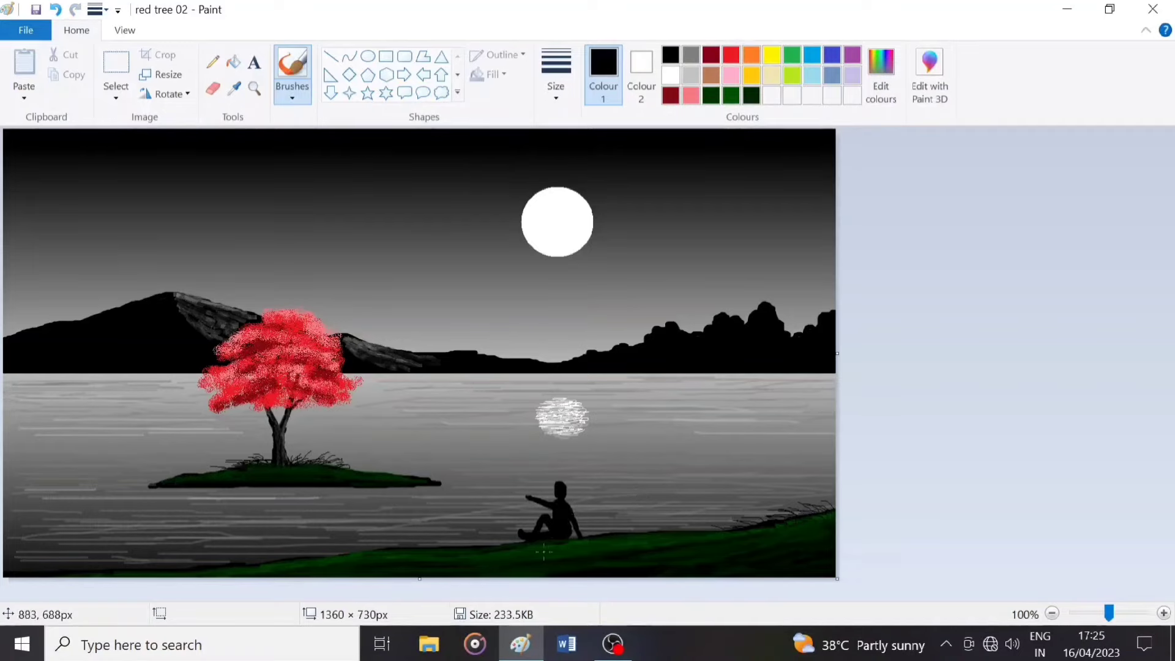
# Step: Dot tiny white stars across the night sky with the pencil
pyautogui.click(212, 61)
pyautogui.click(670, 76)
pyautogui.click(68, 153)
pyautogui.click(105, 152)
pyautogui.click(115, 179)
pyautogui.click(129, 166)
pyautogui.click(136, 158)
pyautogui.click(149, 172)
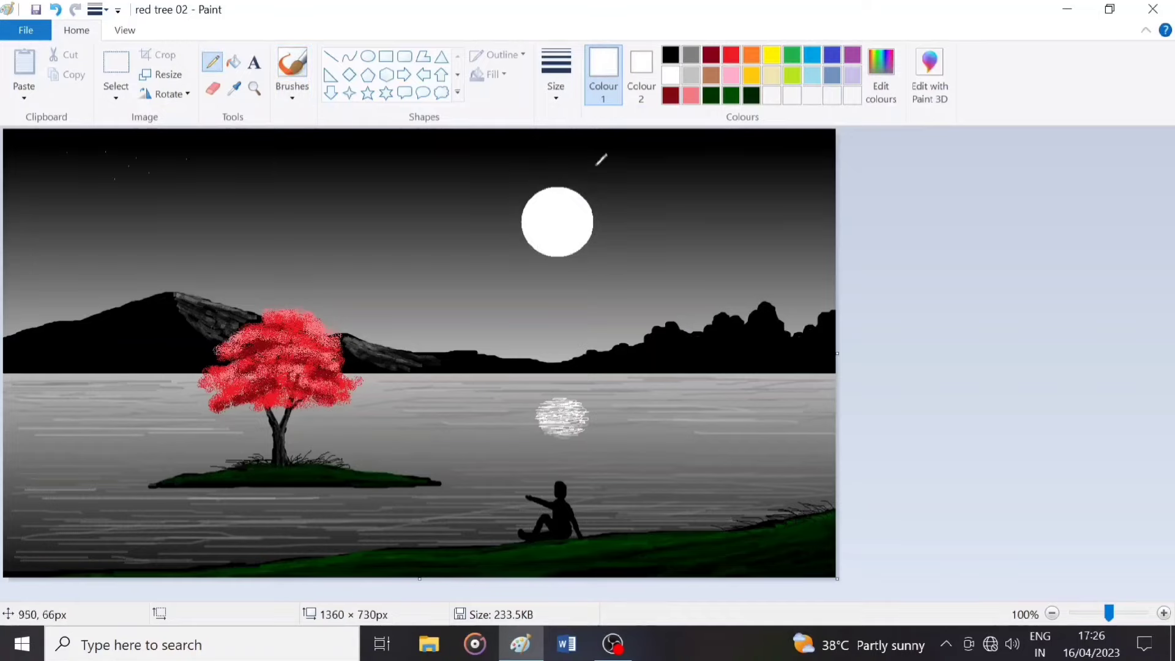
pyautogui.click(742, 212)
pyautogui.click(707, 161)
pyautogui.click(822, 174)
pyautogui.click(436, 161)
pyautogui.click(160, 198)
pyautogui.click(191, 203)
pyautogui.click(288, 174)
pyautogui.click(235, 167)
# Step: Add more white star dots across the sky with different pencil sizes
pyautogui.click(555, 79)
pyautogui.click(561, 197)
pyautogui.click(794, 297)
pyautogui.click(714, 191)
pyautogui.click(450, 320)
pyautogui.click(555, 78)
pyautogui.click(566, 157)
pyautogui.click(143, 204)
pyautogui.click(138, 152)
pyautogui.click(187, 157)
# Step: Scatter ten small white four-point stars across the sky
pyautogui.click(348, 93)
pyautogui.moveTo(74, 166); pyautogui.dragTo(88, 178)
pyautogui.moveTo(23, 255); pyautogui.dragTo(36, 268)
pyautogui.moveTo(312, 162); pyautogui.dragTo(327, 173)
pyautogui.moveTo(201, 208); pyautogui.dragTo(215, 220)
pyautogui.moveTo(395, 290); pyautogui.dragTo(408, 302)
pyautogui.moveTo(483, 145); pyautogui.dragTo(497, 157)
pyautogui.moveTo(747, 182); pyautogui.dragTo(760, 194)
pyautogui.moveTo(674, 245); pyautogui.dragTo(687, 256)
pyautogui.moveTo(700, 150); pyautogui.dragTo(711, 162)
pyautogui.moveTo(788, 280); pyautogui.dragTo(801, 292)
# Step: Add the artist's signature in white 11-point Segoe Script with a transparent background in the painting's lower-right corner
pyautogui.click(254, 62)
pyautogui.click(717, 550)
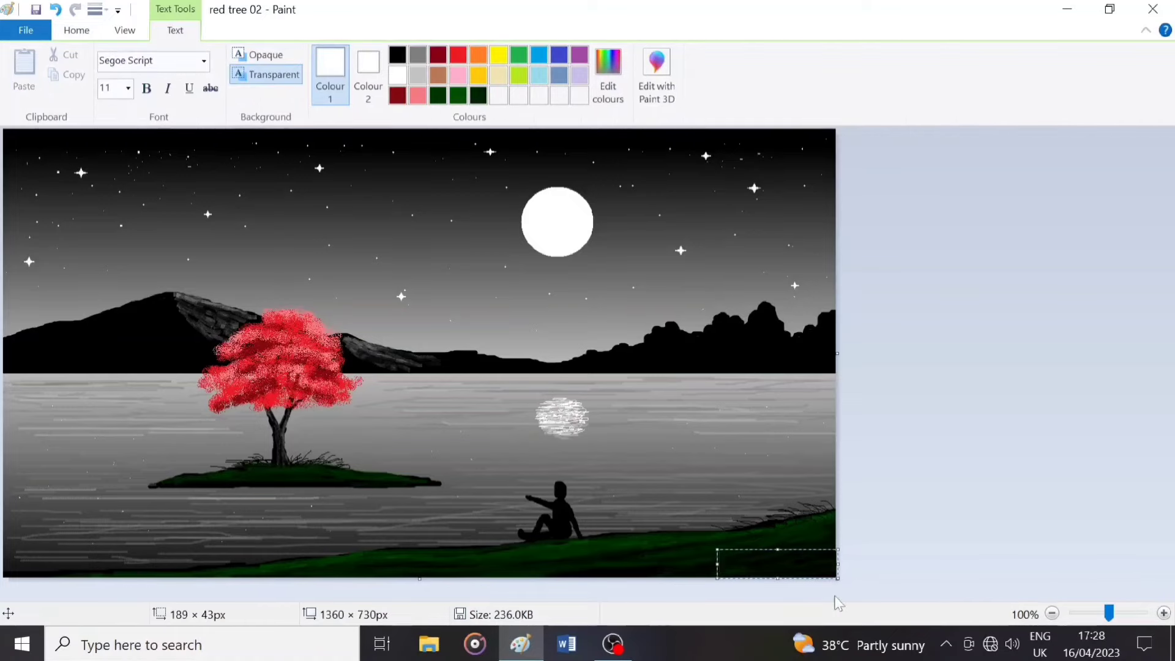
pyautogui.write('Uttam Art')
pyautogui.moveTo(718, 554); pyautogui.dragTo(749, 554)
pyautogui.click(703, 551)
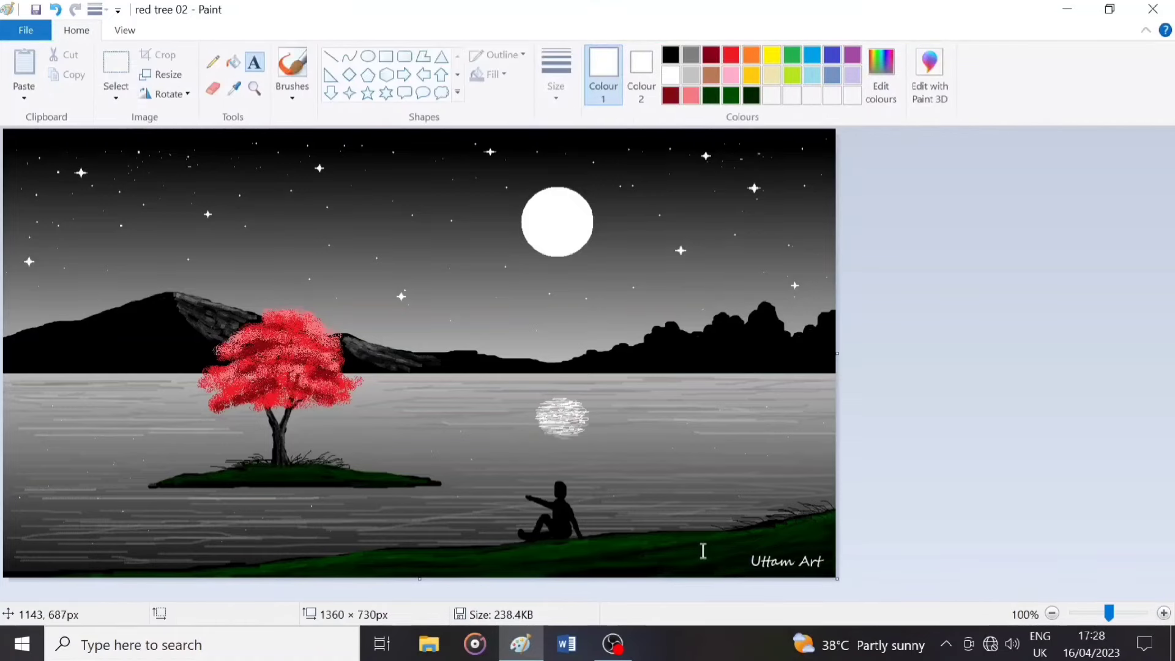
# Step: Texture the moon's surface with light grey and white strokes using the brush
pyautogui.click(294, 68)
pyautogui.click(691, 75)
pyautogui.click(556, 76)
pyautogui.click(556, 203)
pyautogui.moveTo(526, 220)
pyautogui.mouseDown()
pyautogui.moveTo(528, 235)
pyautogui.moveTo(566, 239)
pyautogui.moveTo(533, 210)
pyautogui.moveTo(563, 250)
pyautogui.moveTo(548, 249)
pyautogui.moveTo(533, 225)
pyautogui.moveTo(550, 232)
pyautogui.moveTo(555, 205)
pyautogui.moveTo(575, 222)
pyautogui.moveTo(536, 226)
pyautogui.mouseUp()
pyautogui.click(670, 76)
pyautogui.click(692, 74)
pyautogui.click(671, 75)
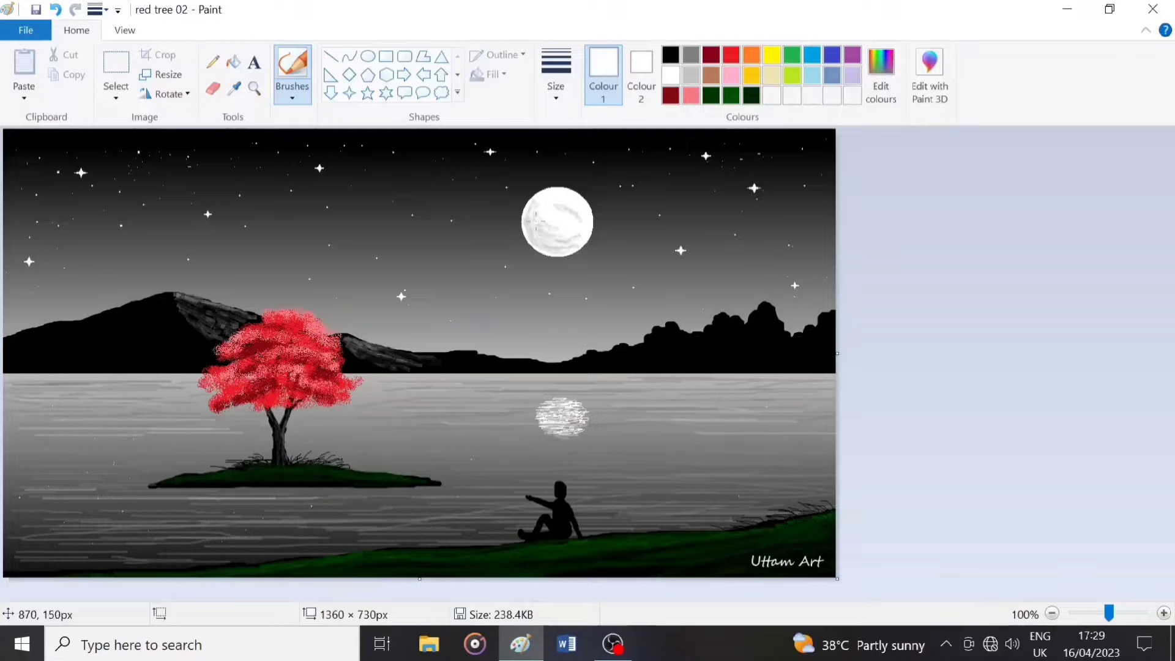